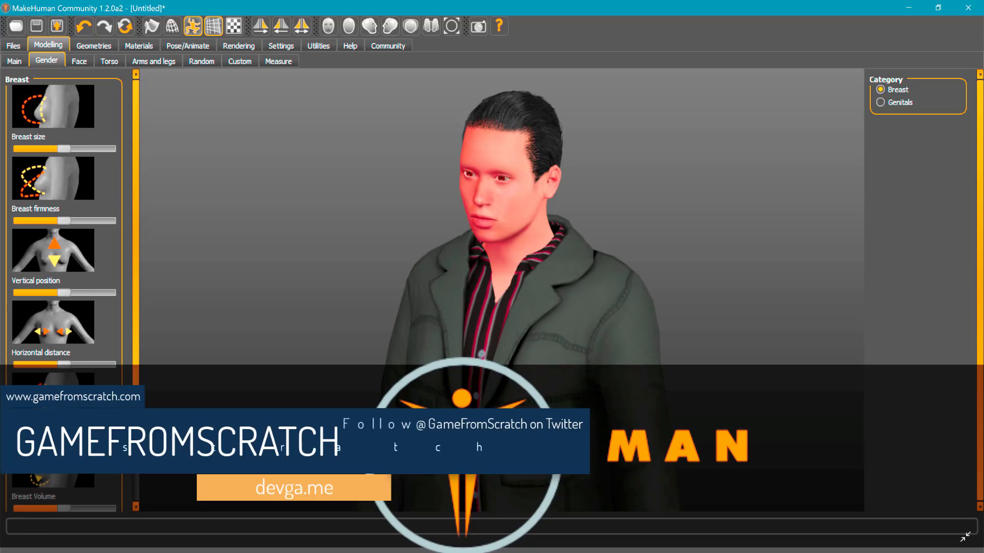
Switch from MakeHuman to the Firefox window
key("alt+Tab")
key("alt+Tab")
key("alt+Tab")
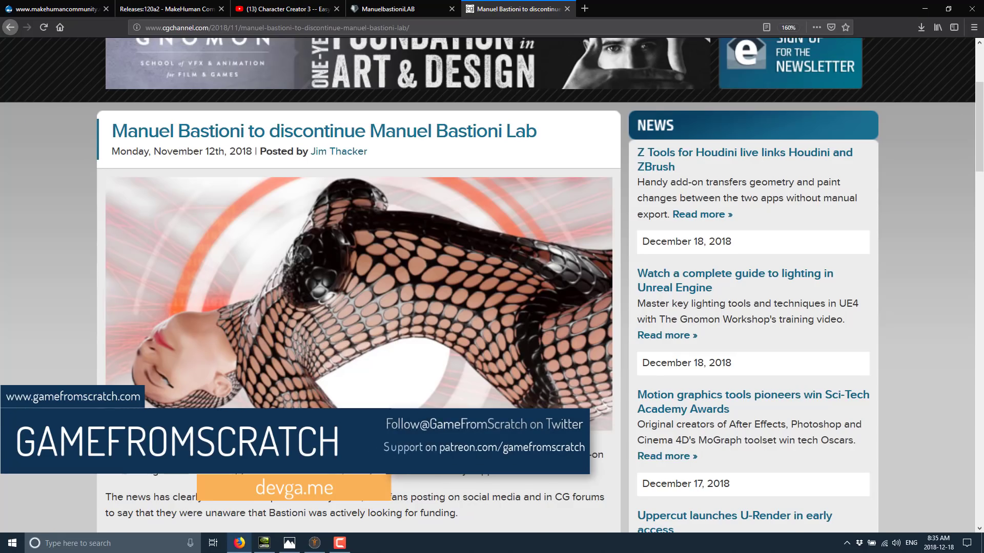
Go to the Releases:120a2 wiki page and find its Where to download section
left_click(56, 9)
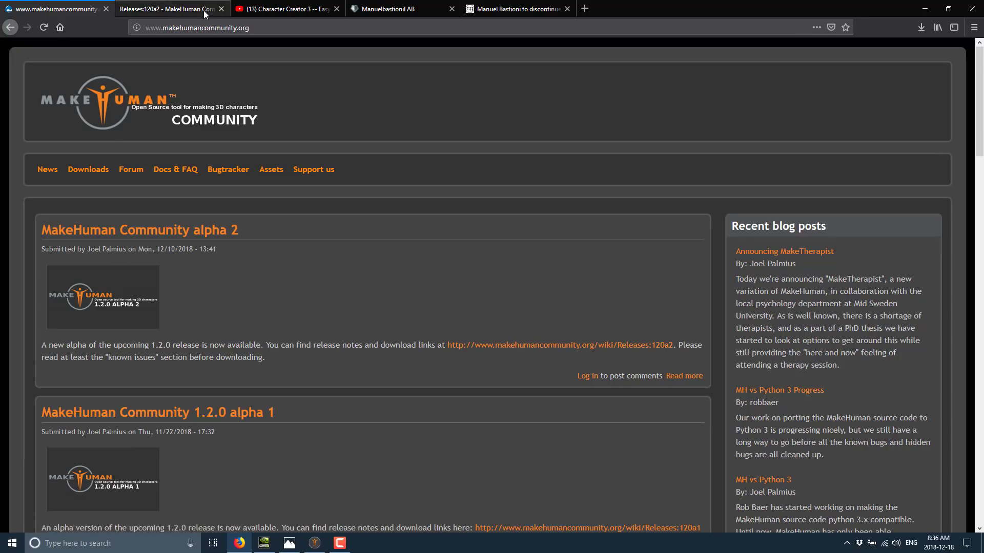
left_click(154, 8)
scroll(386, 187, "up", 5)
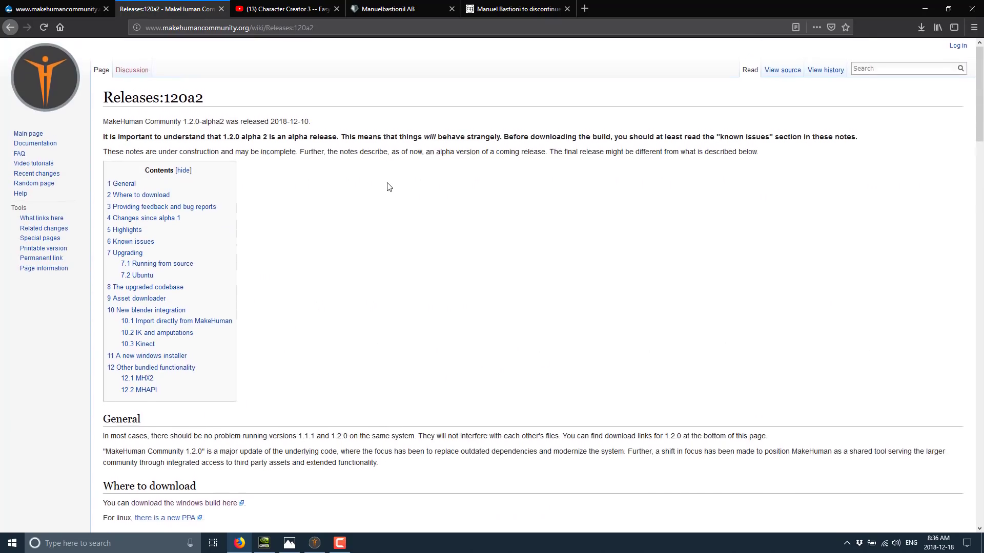
scroll(388, 188, "down", 4)
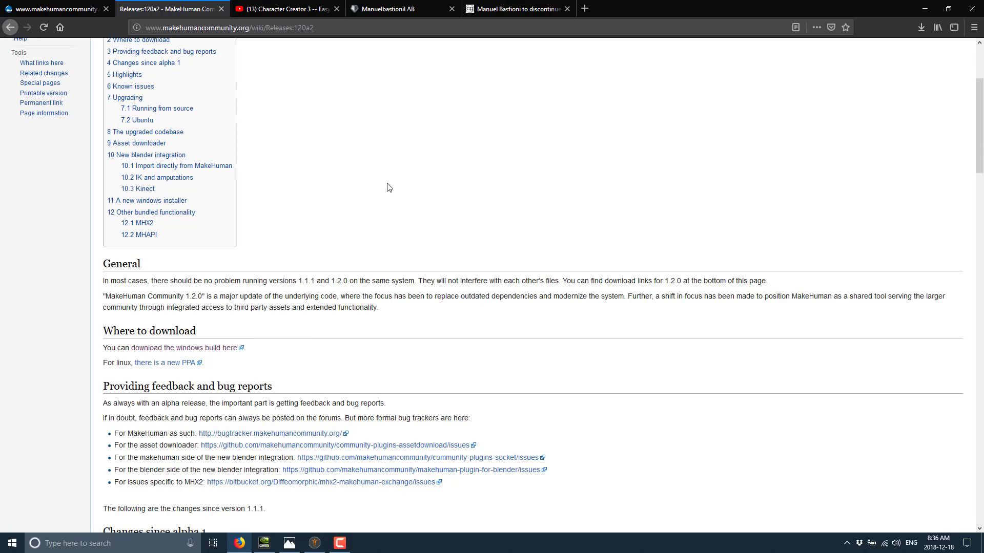
scroll(410, 215, "down", 3)
scroll(358, 241, "up", 1)
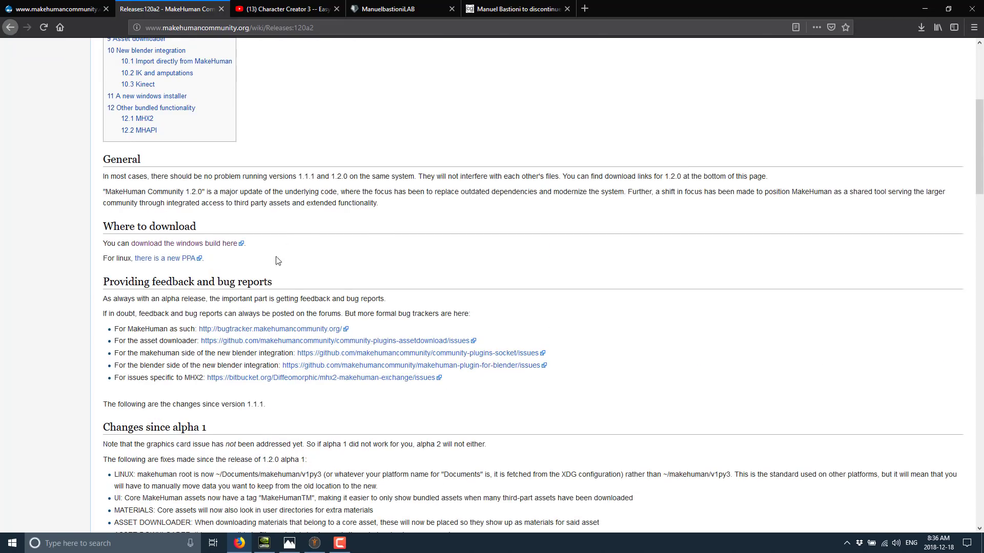
Highlight the Windows build and Linux PPA download lines, then clear the selection
left_click_drag(277, 262, 74, 243)
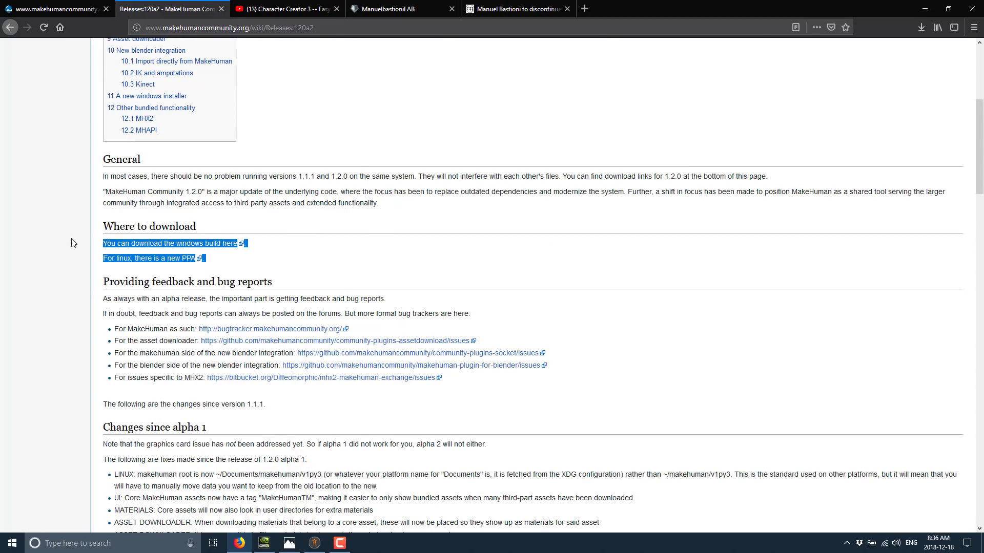
scroll(654, 378, "up", 5)
scroll(593, 260, "down", 6)
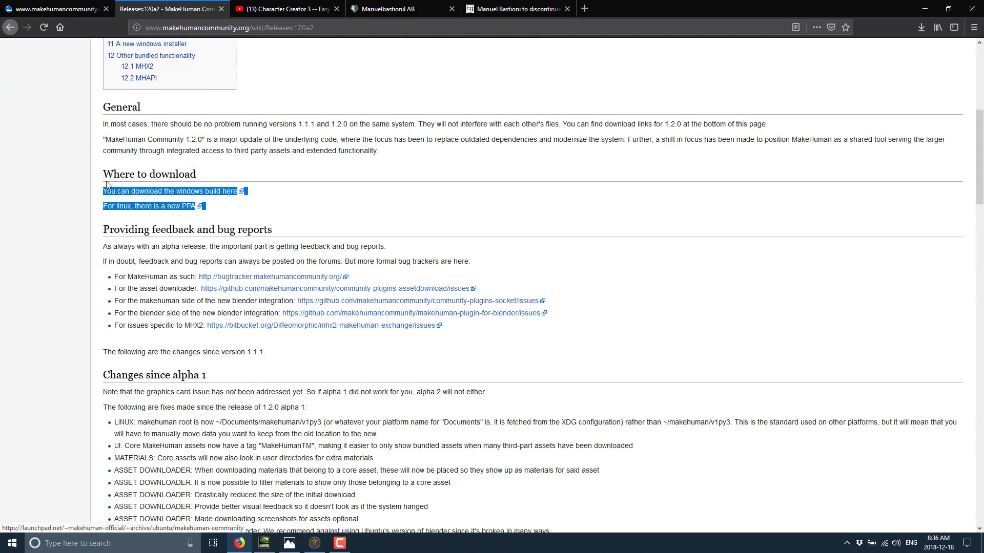
left_click(473, 207)
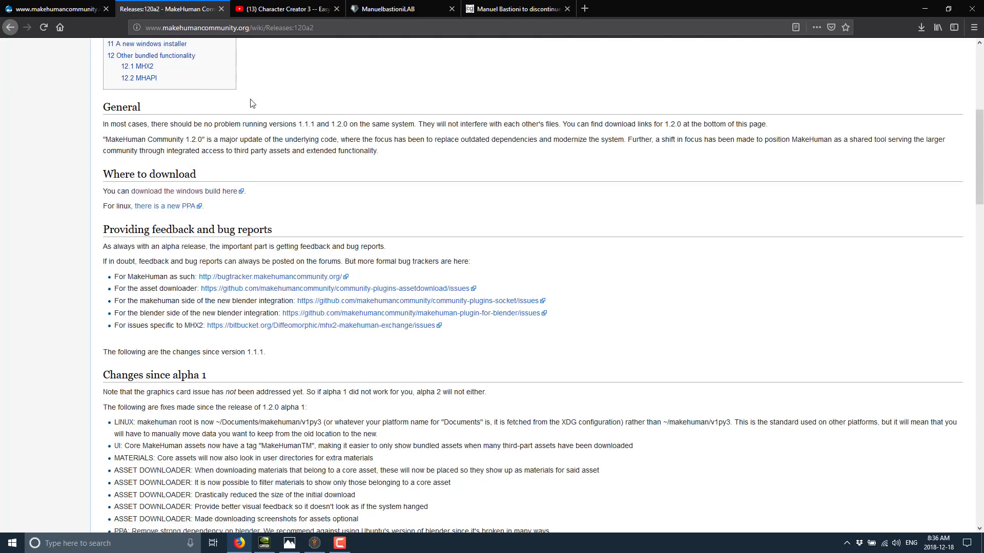
Bring up the 'Character Creator 3 -- Easy and Powerful Game Character Creation Software' YouTube video
left_click(278, 13)
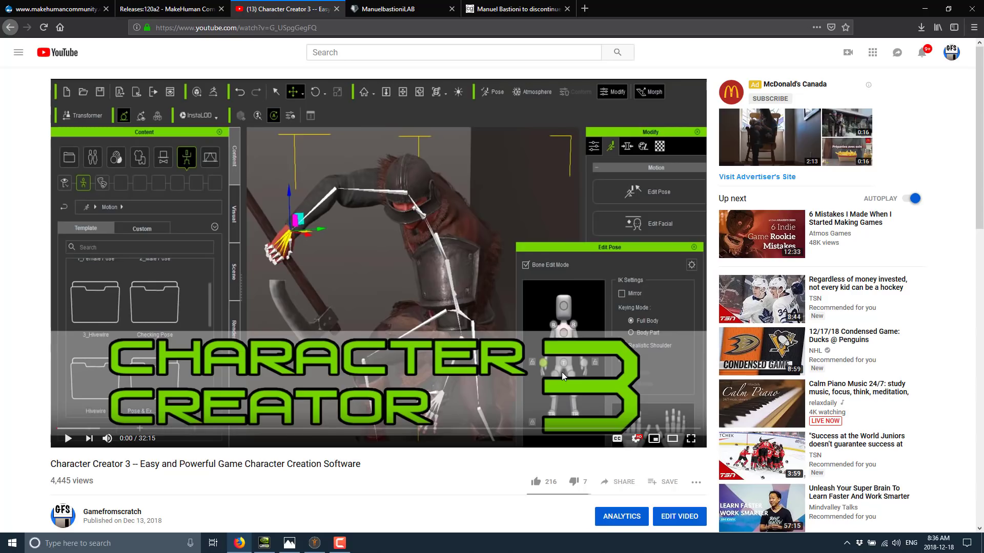
Open the ManuelBastioniLAB page, skim its feature list, and return to the top
left_click(387, 9)
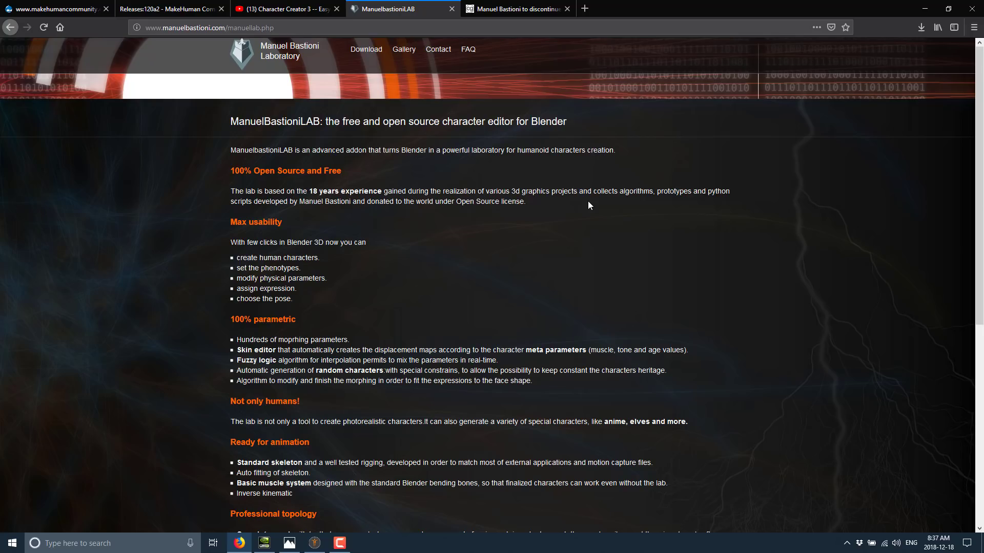
scroll(685, 310, "down", 7)
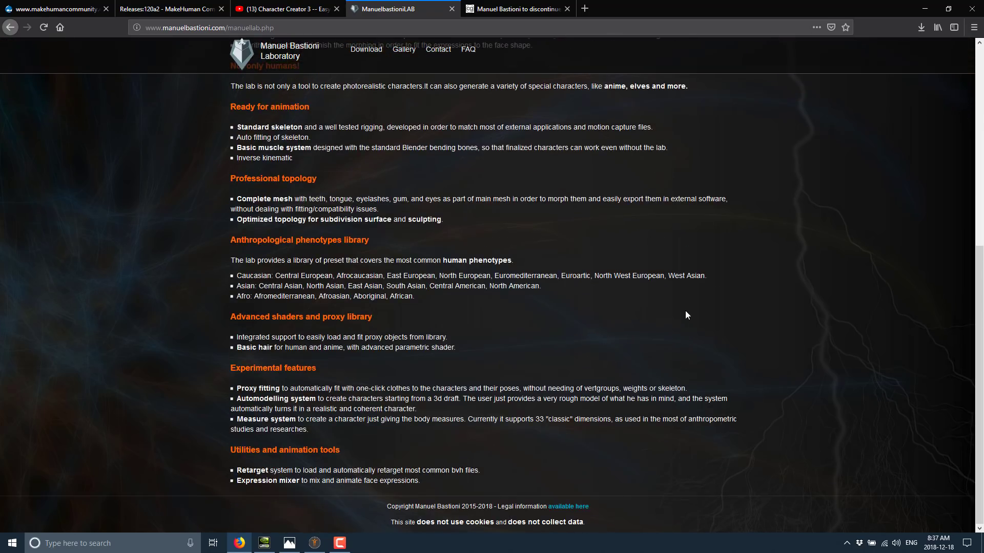
scroll(685, 310, "up", 4)
scroll(685, 310, "up", 3)
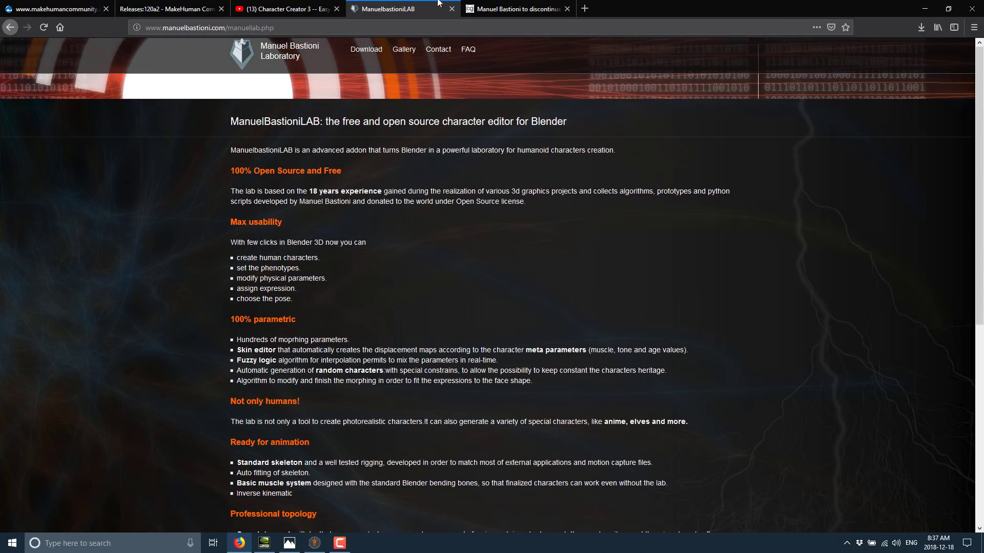
Read through the CG Channel article on Manuel Bastioni Lab's discontinuation
left_click(486, 13)
scroll(530, 355, "up", 3)
scroll(530, 355, "down", 4)
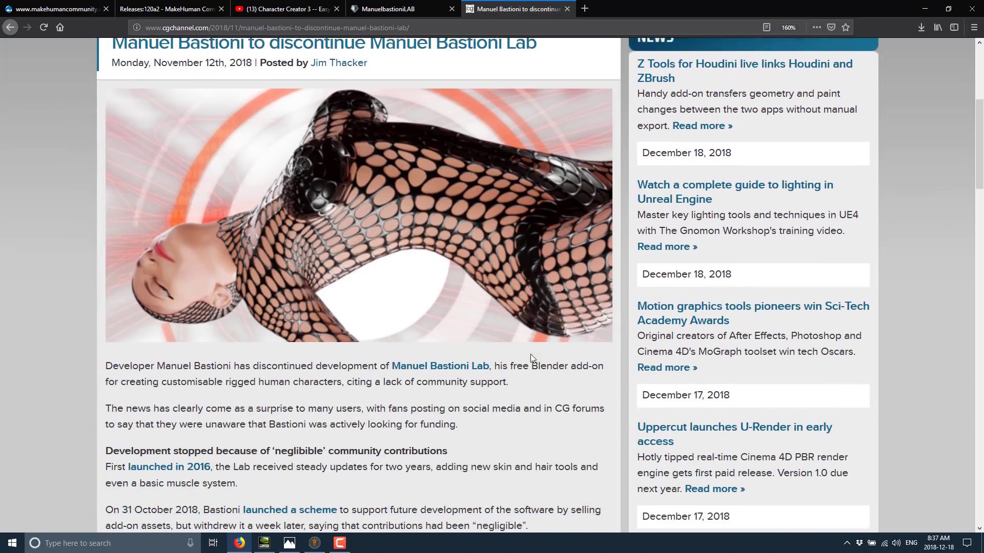
scroll(262, 145, "up", 2)
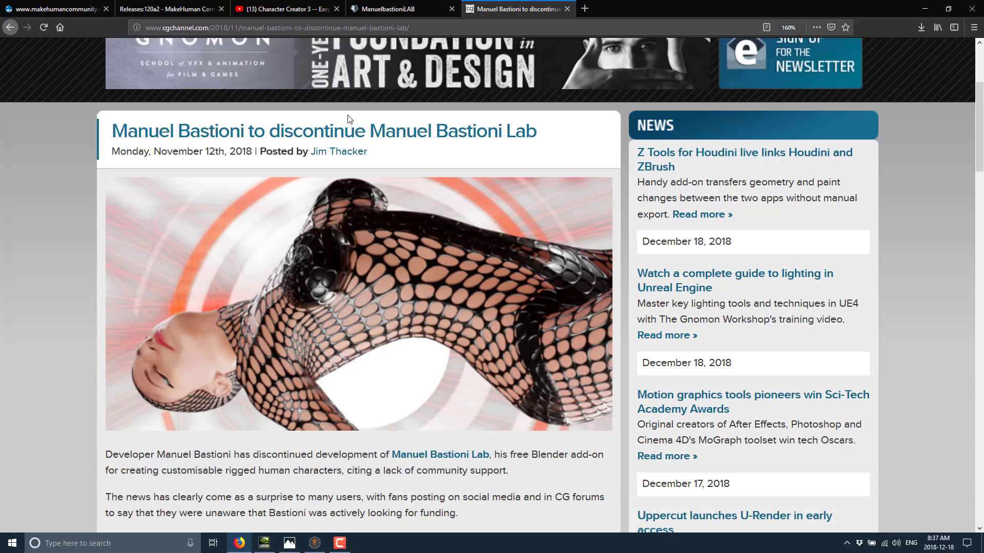
scroll(515, 416, "down", 7)
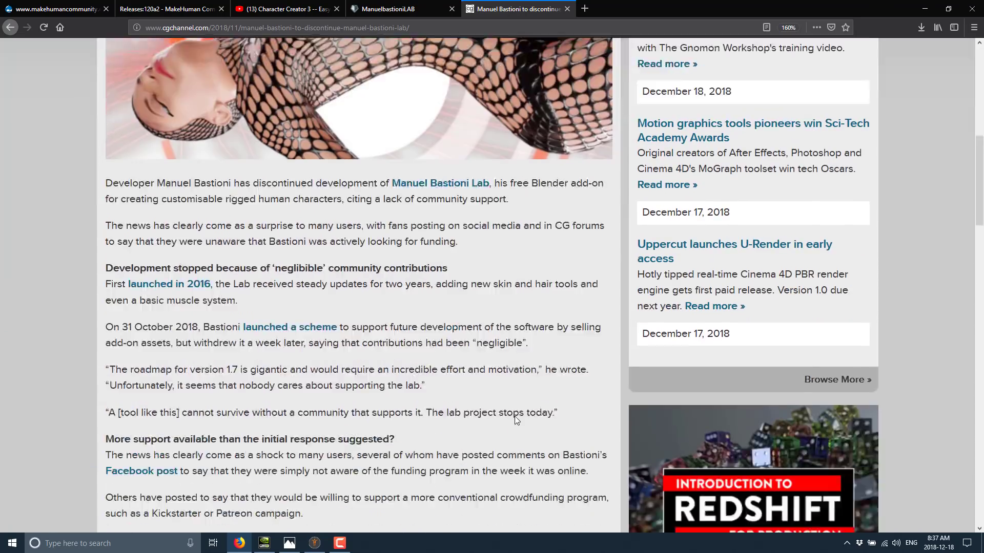
scroll(490, 408, "down", 2)
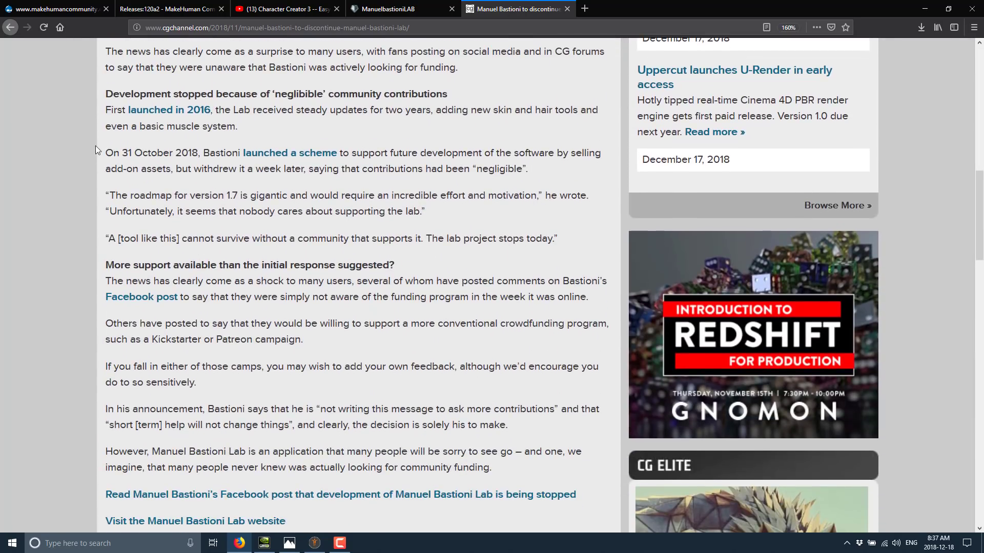
Follow the article's Facebook post link, close the Facebook login tab, and continue reading
left_click(133, 303)
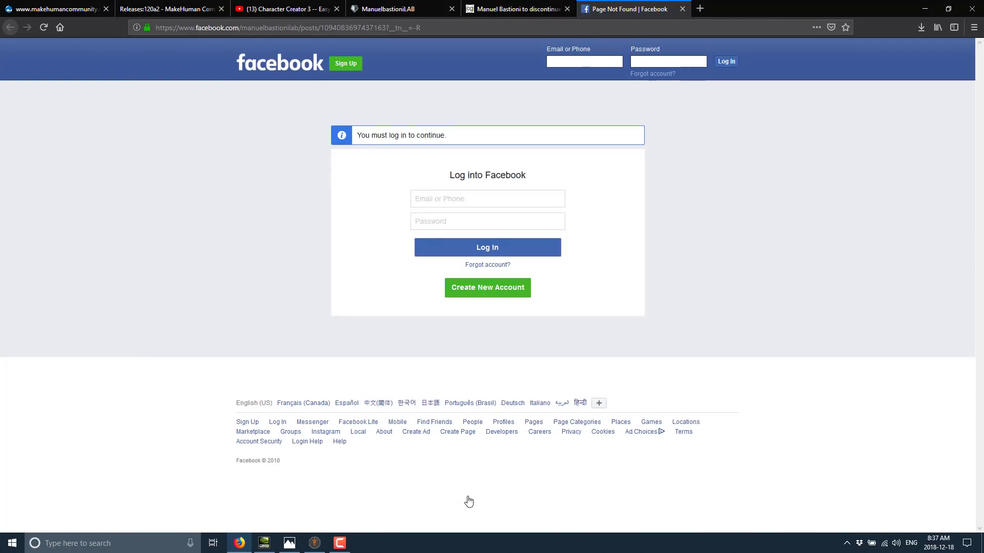
left_click(686, 10)
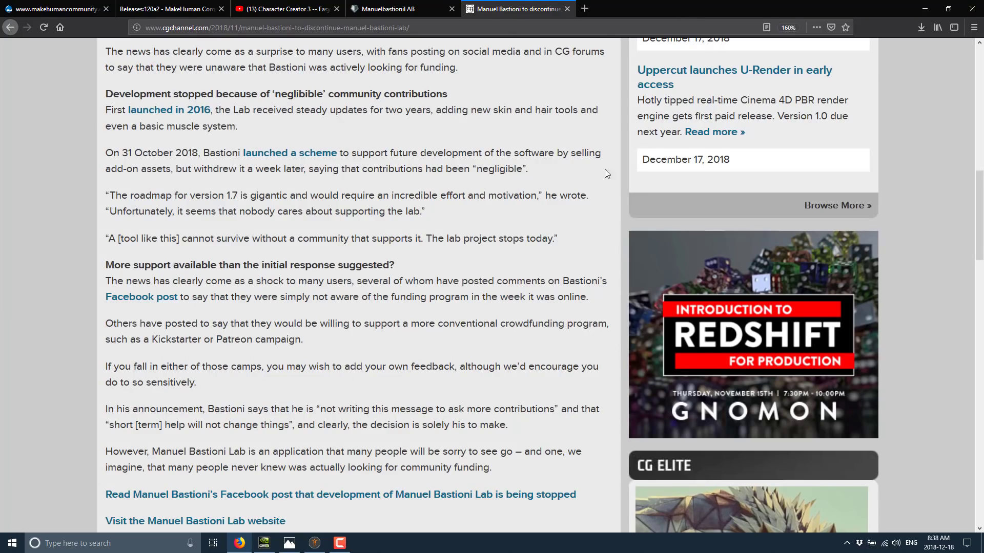
scroll(591, 264, "up", 12)
scroll(591, 264, "down", 5)
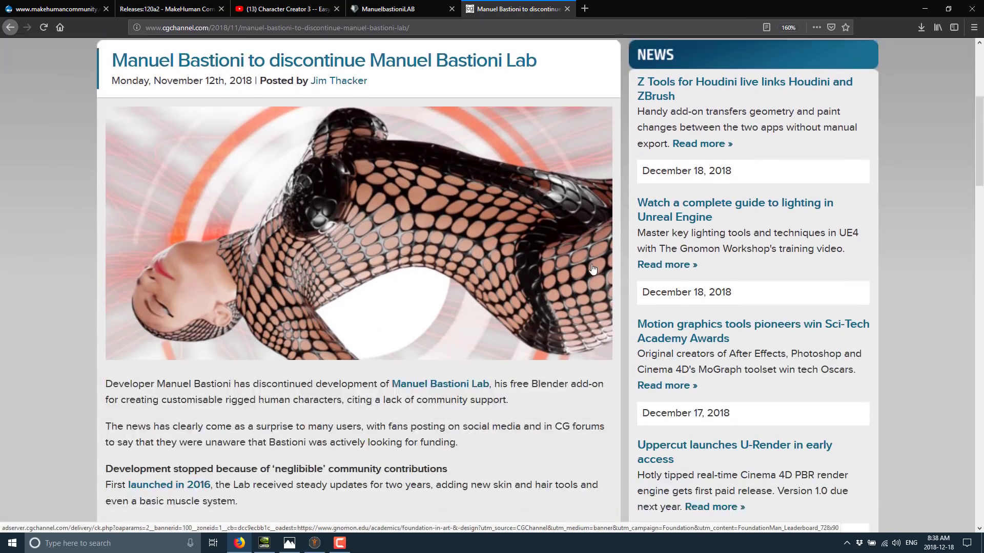
scroll(592, 269, "down", 1)
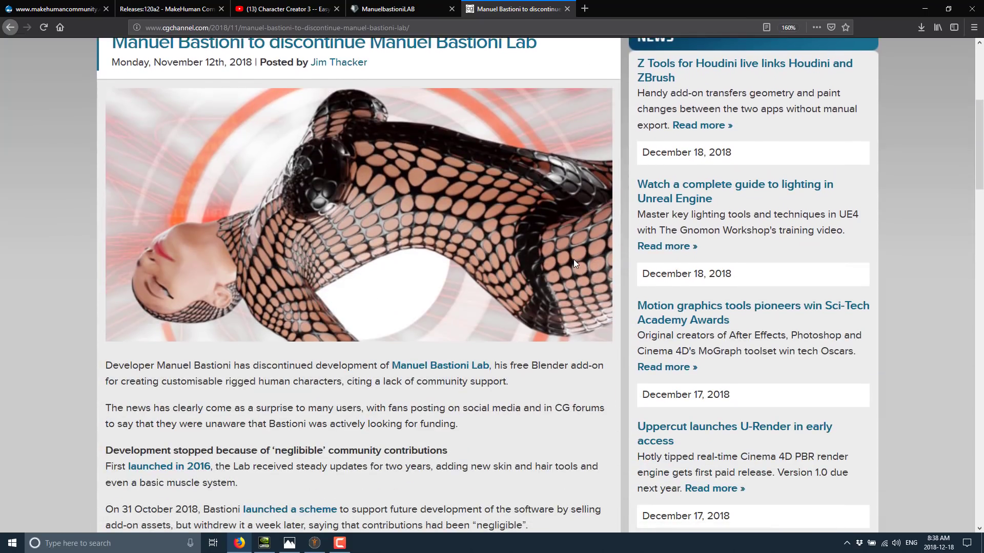
Minimize Firefox and orbit MakeHuman's view to see the default human from the side
left_click(922, 8)
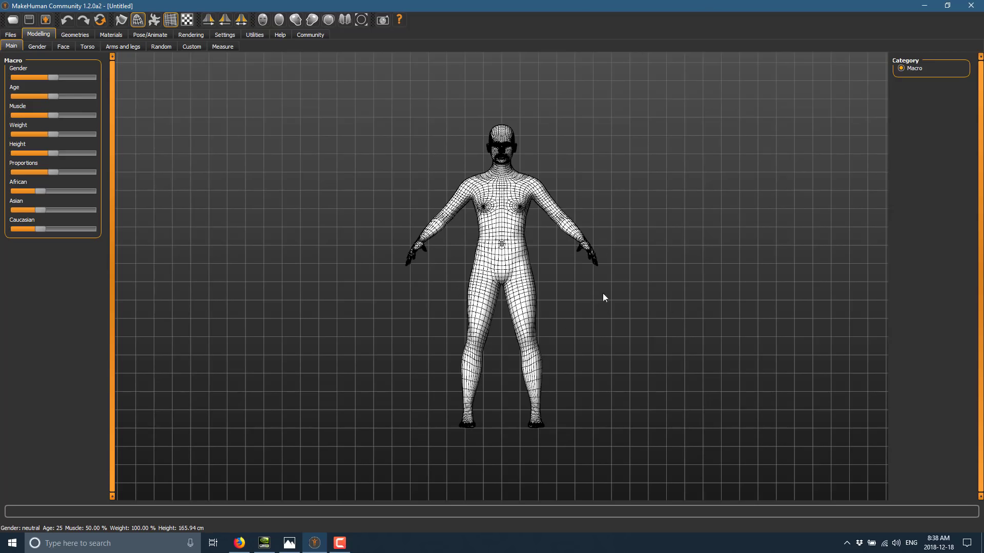
left_click_drag(603, 293, 662, 315)
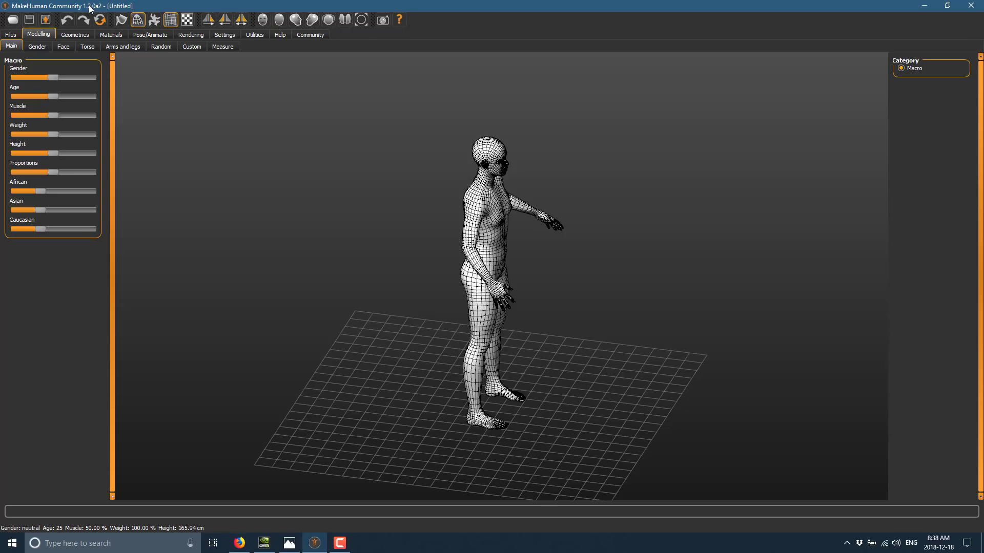
Dress the model in Male casualsuit02, turn off wireframe for a textured view, and orbit to face it
left_click(76, 34)
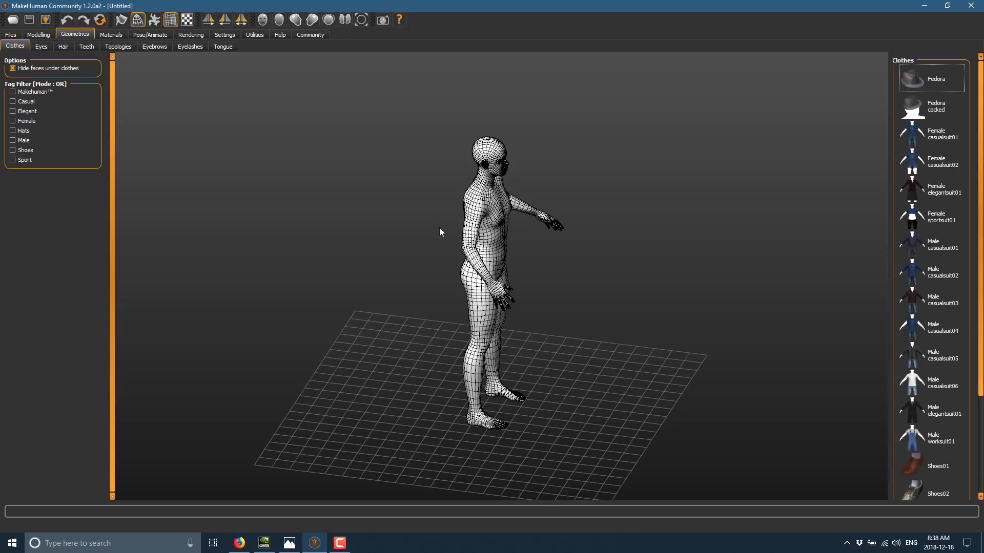
left_click(928, 274)
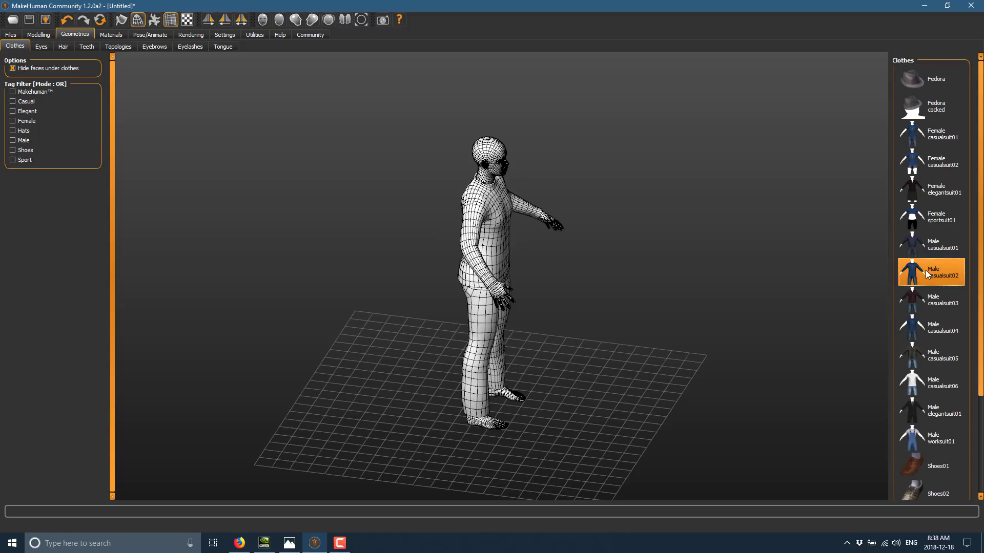
left_click(136, 21)
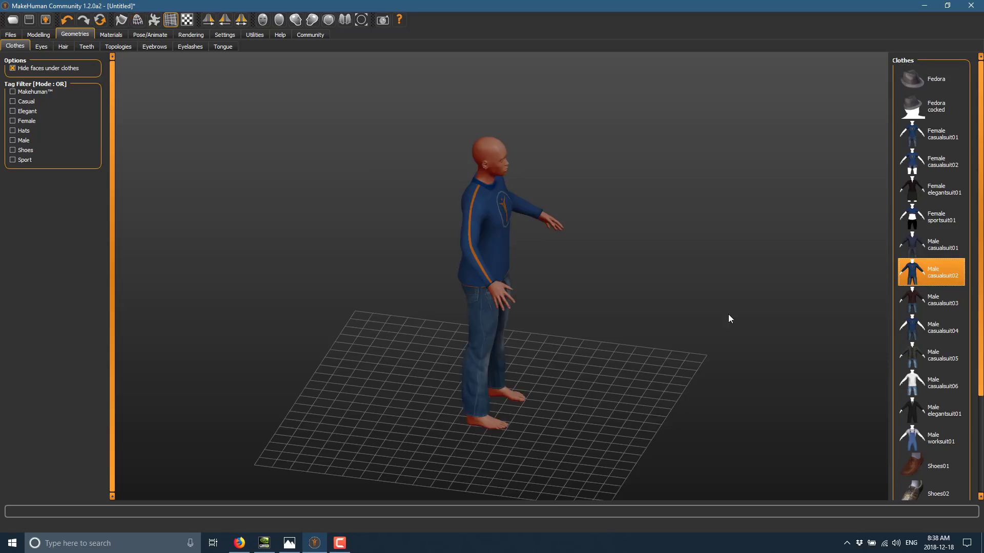
left_click_drag(614, 310, 529, 298)
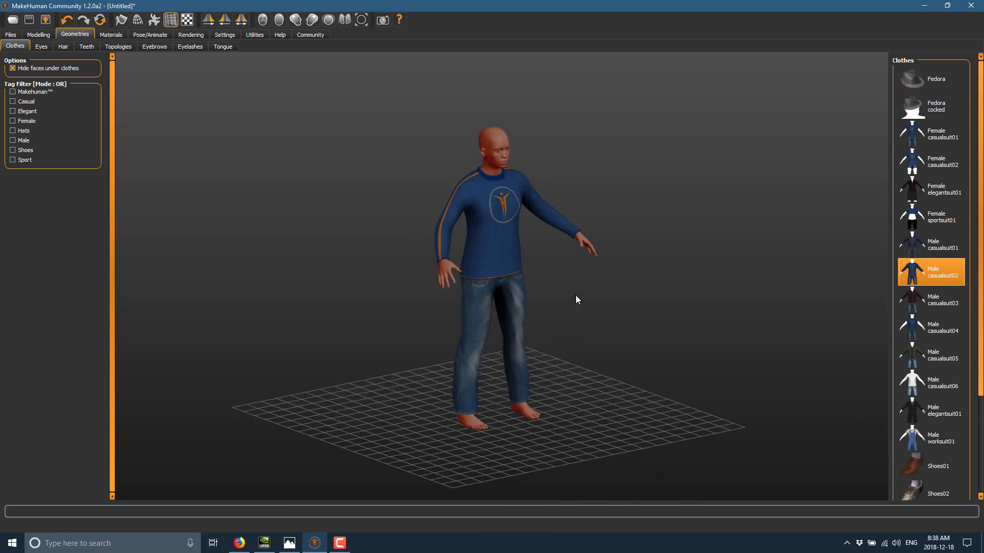
left_click_drag(576, 300, 585, 297)
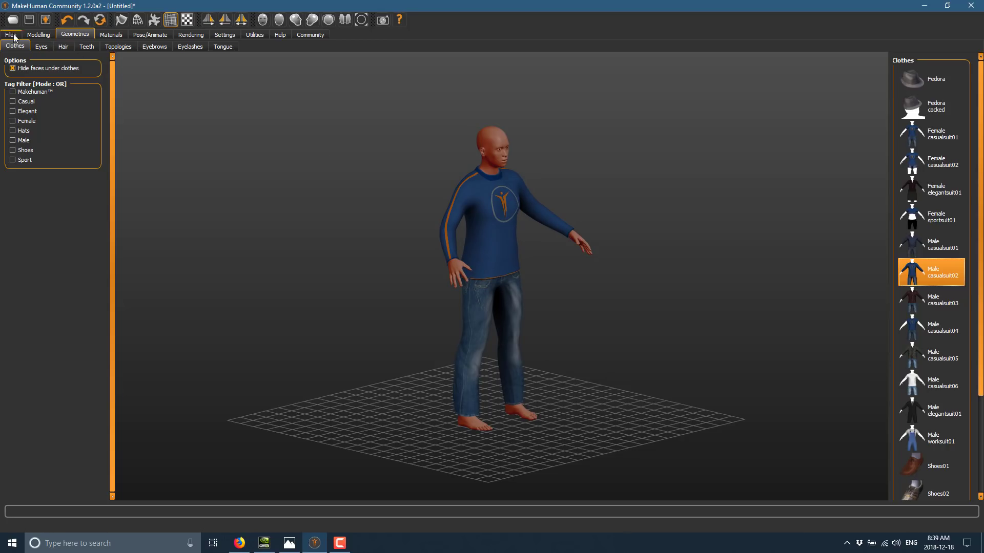
On the Main sliders, make the model fully male and raise its age to about 39
left_click(32, 37)
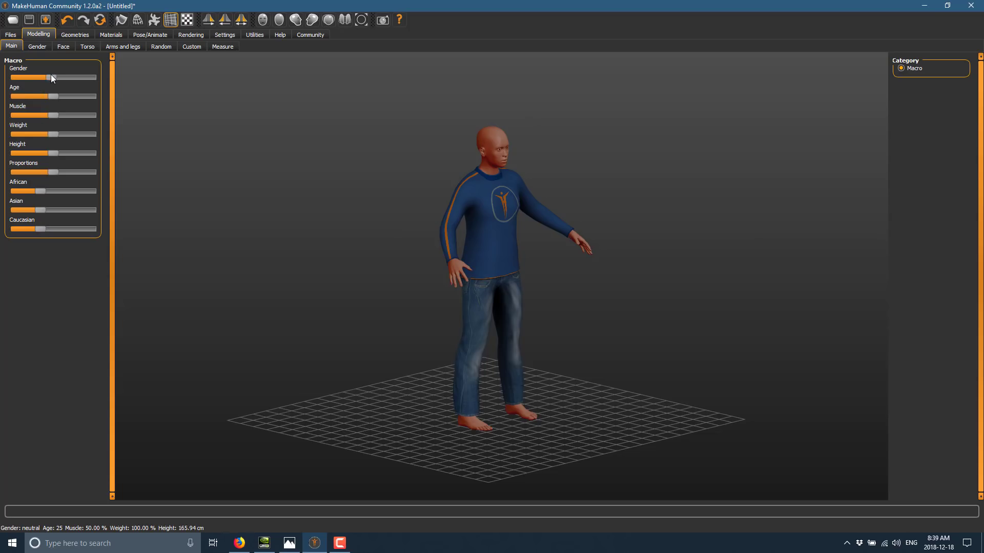
left_click_drag(50, 77, 171, 91)
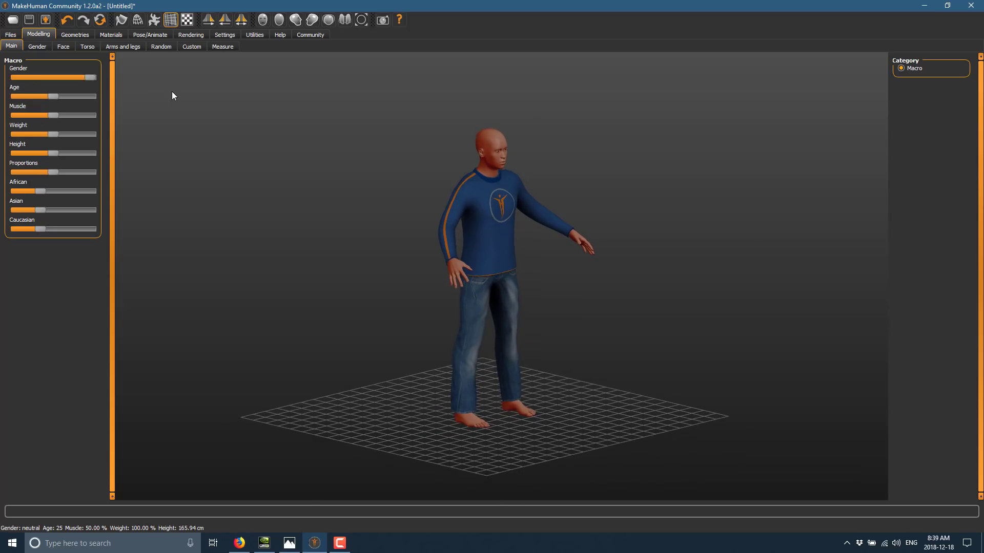
key("ctrl+z")
left_click_drag(57, 79, 127, 92)
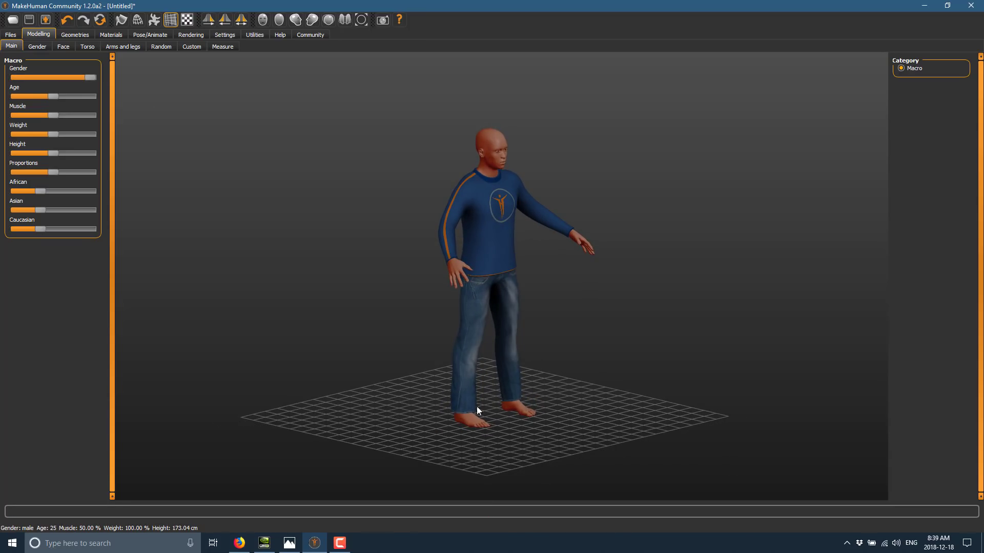
mouse_move(50, 95)
left_mouse_down()
mouse_move(65, 92)
mouse_move(16, 95)
mouse_move(92, 96)
mouse_move(15, 96)
mouse_move(61, 96)
left_mouse_up()
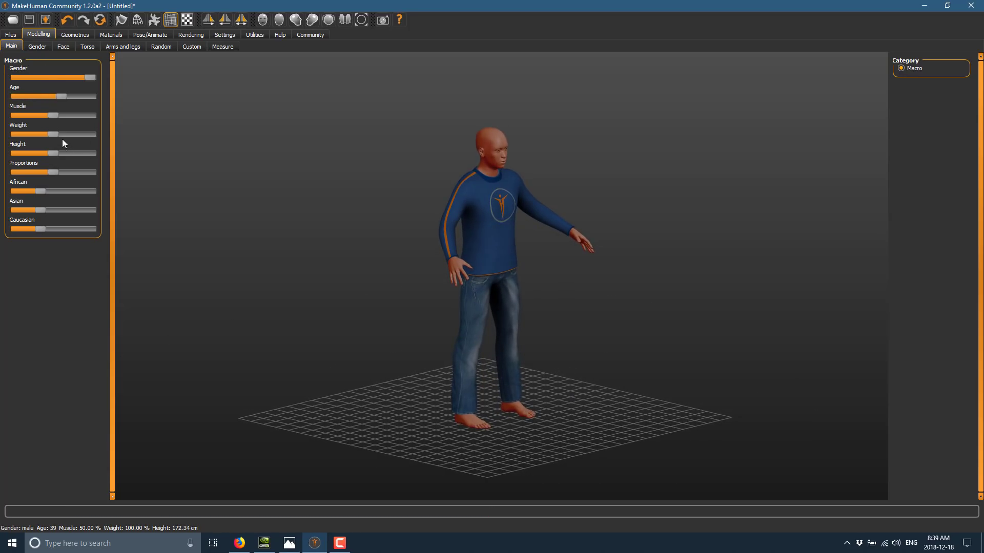
Increase muscle, adjust proportions and shift the ethnic mix mostly Caucasian, then show Gender breast sliders
left_click_drag(57, 115, 70, 155)
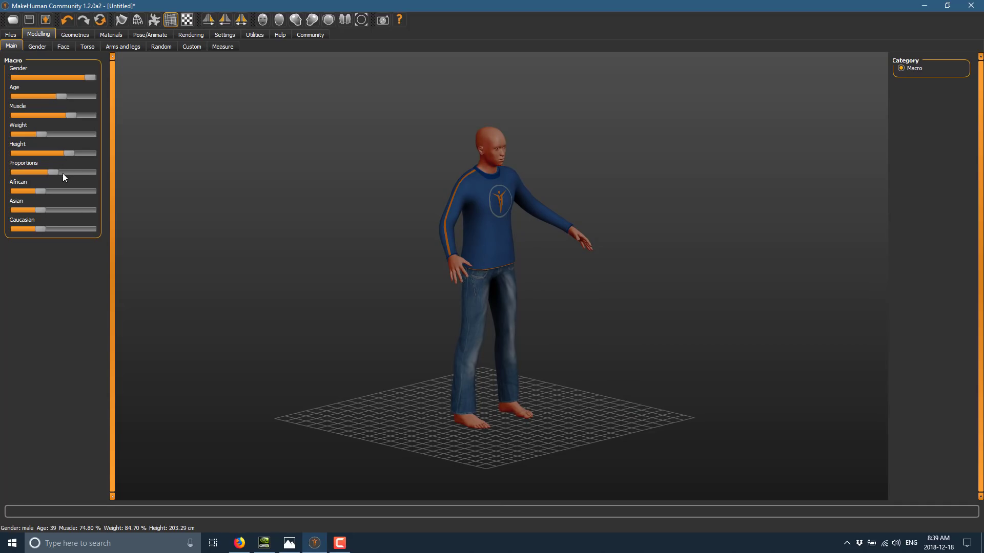
mouse_move(54, 173)
left_mouse_down()
mouse_move(69, 174)
mouse_move(51, 179)
left_mouse_up()
left_click_drag(40, 210, 67, 229)
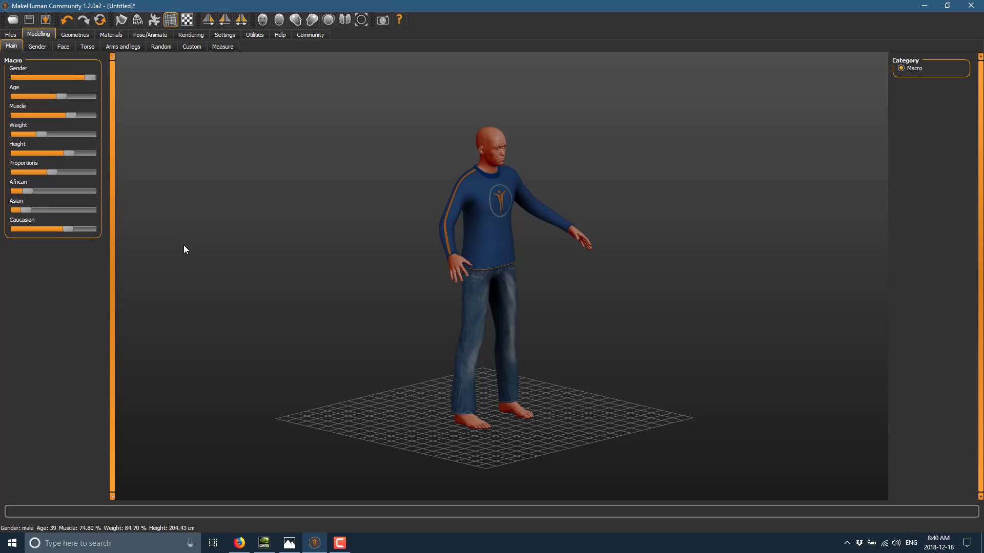
left_click(38, 47)
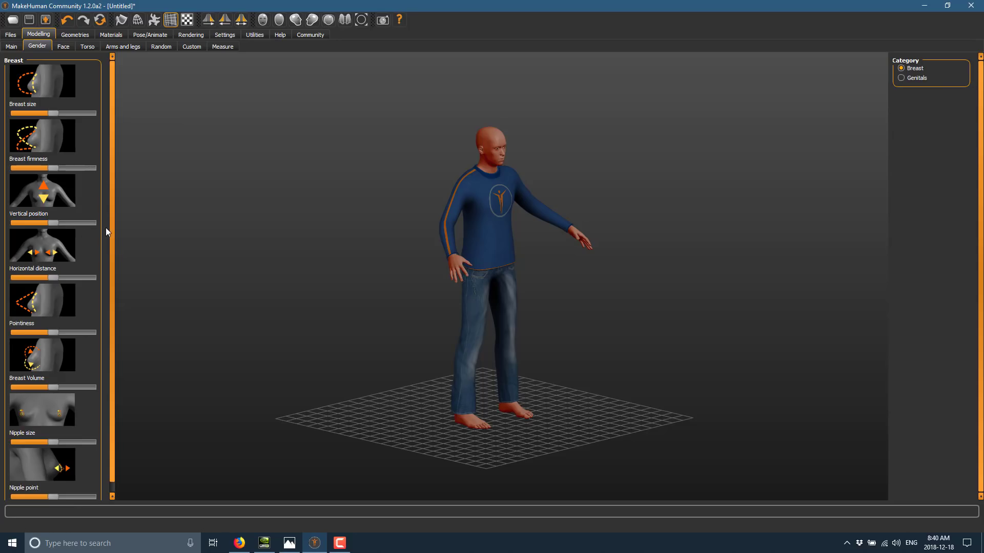
Browse the Face, Torso, Arms and legs, Random, Custom and Measure tabs, then return to the clothes library
left_click(66, 46)
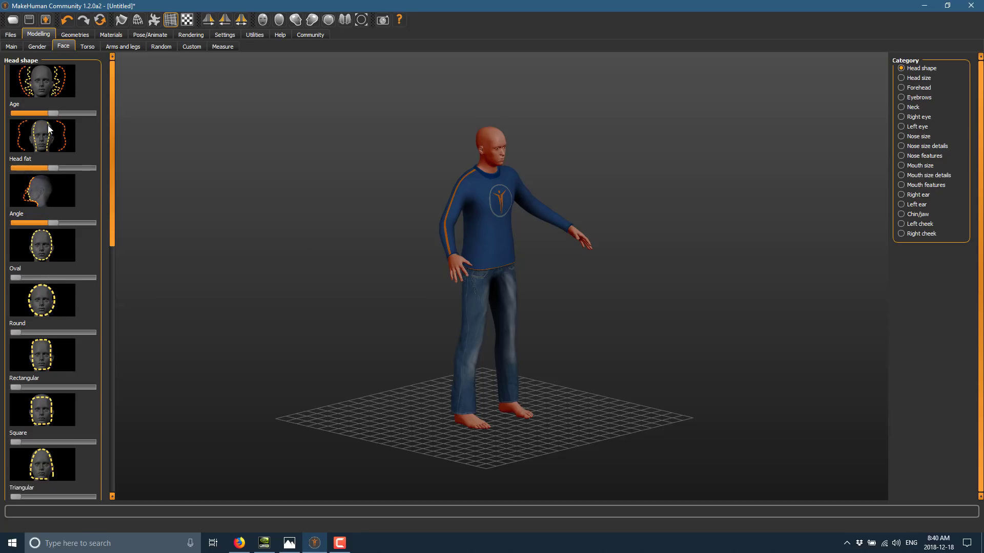
left_click(86, 47)
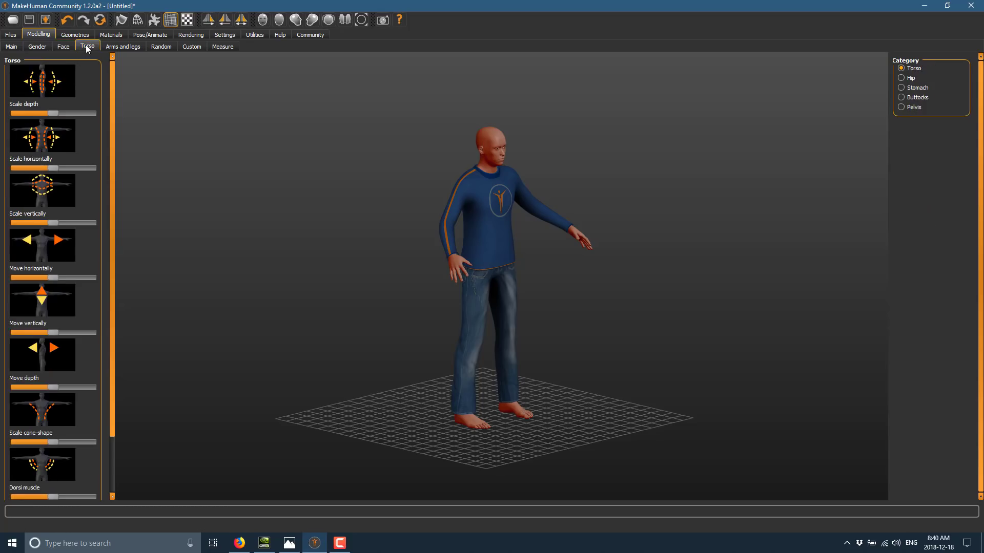
left_click(123, 47)
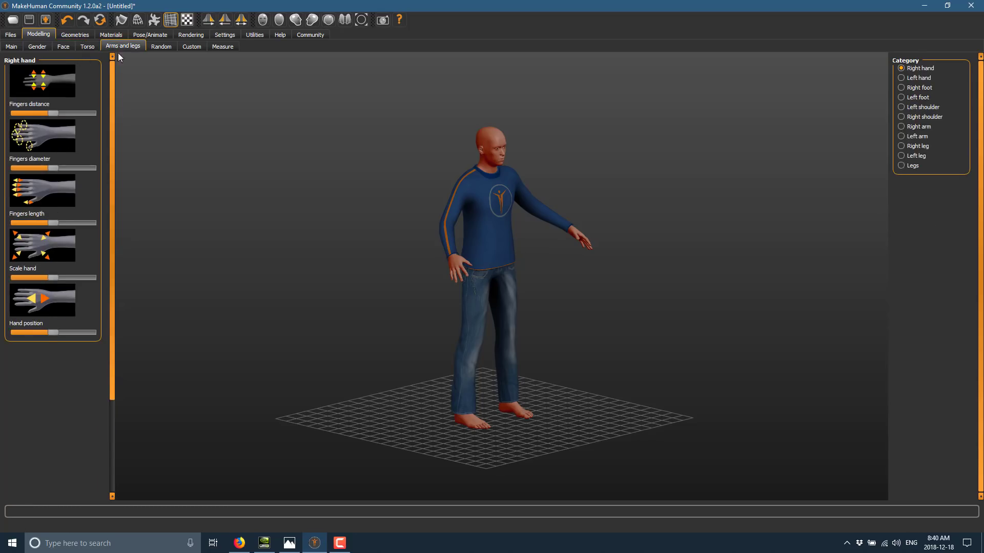
left_click(161, 47)
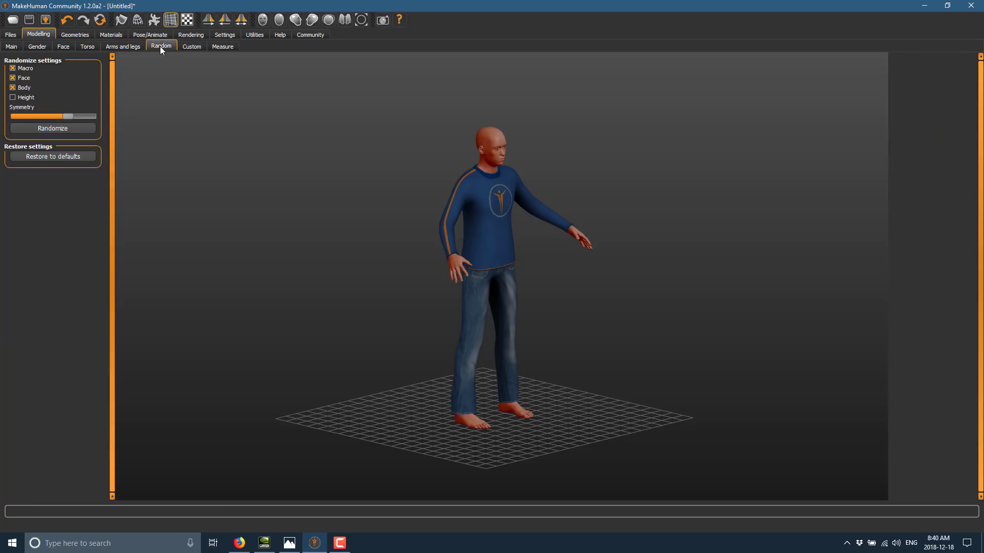
left_click(192, 47)
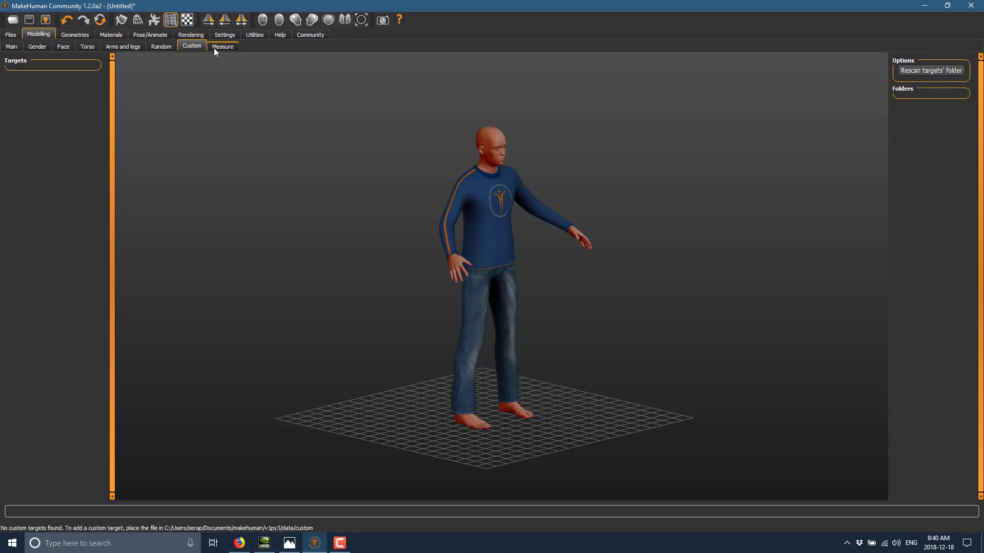
left_click(213, 47)
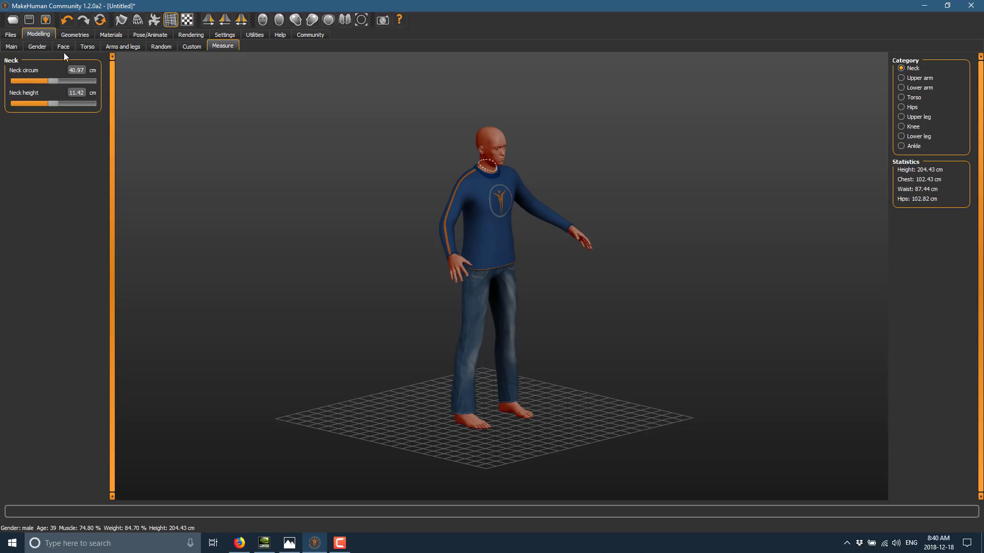
left_click(10, 51)
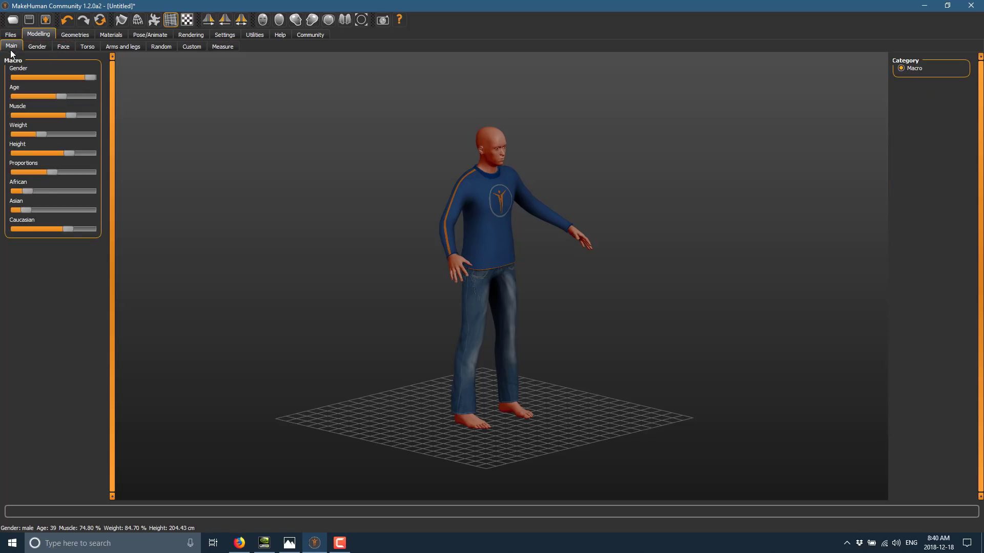
left_click(78, 35)
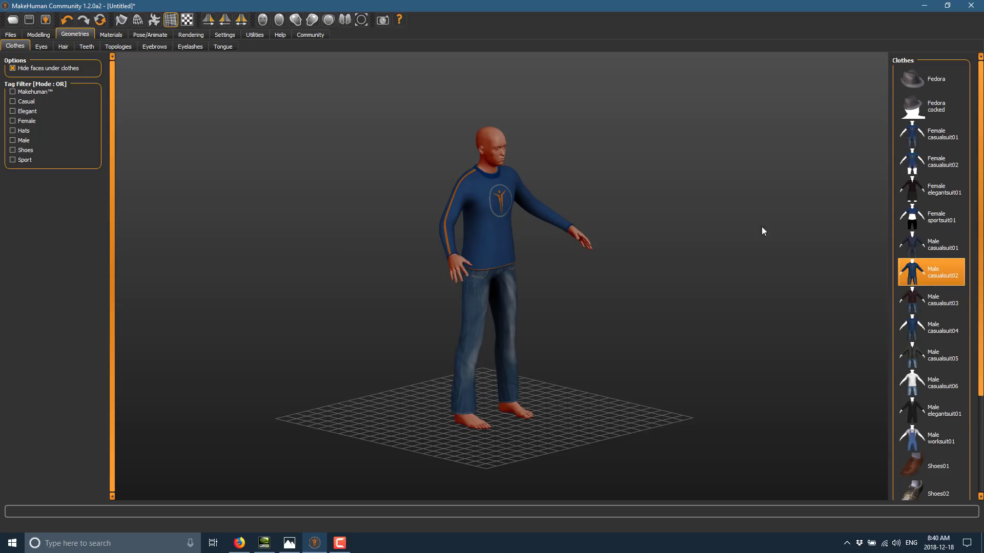
Put Shoes01 on the model and give it Short01 short hair
left_click(936, 467)
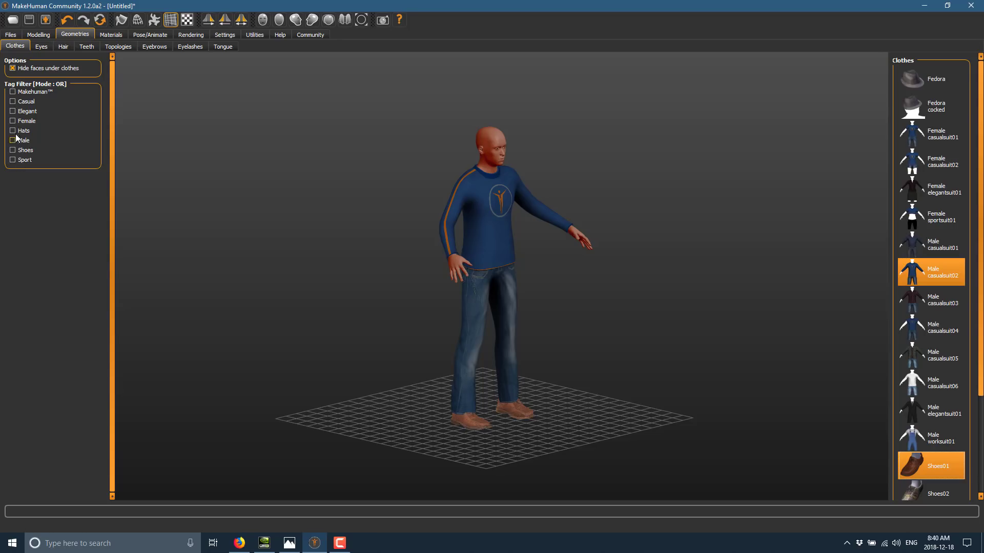
left_click(64, 47)
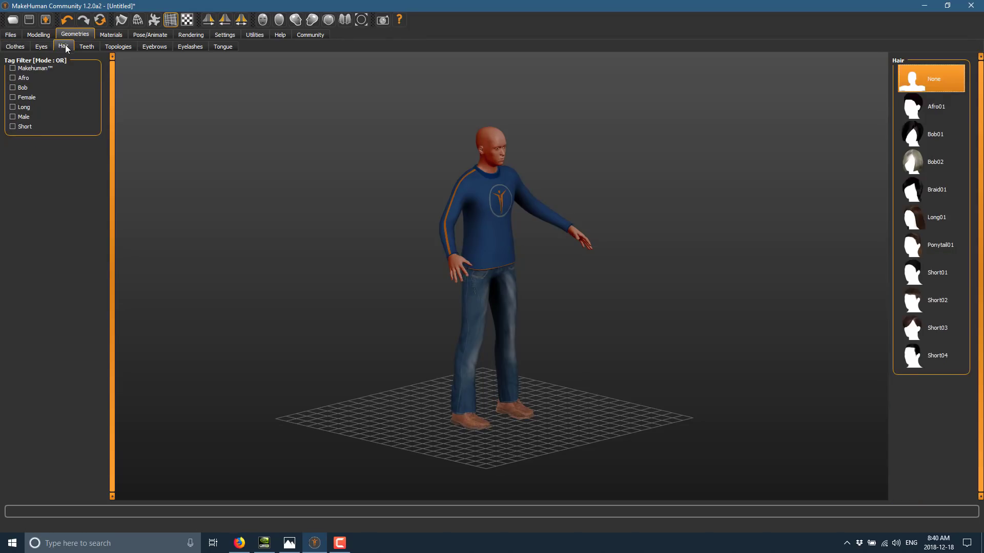
left_click(939, 272)
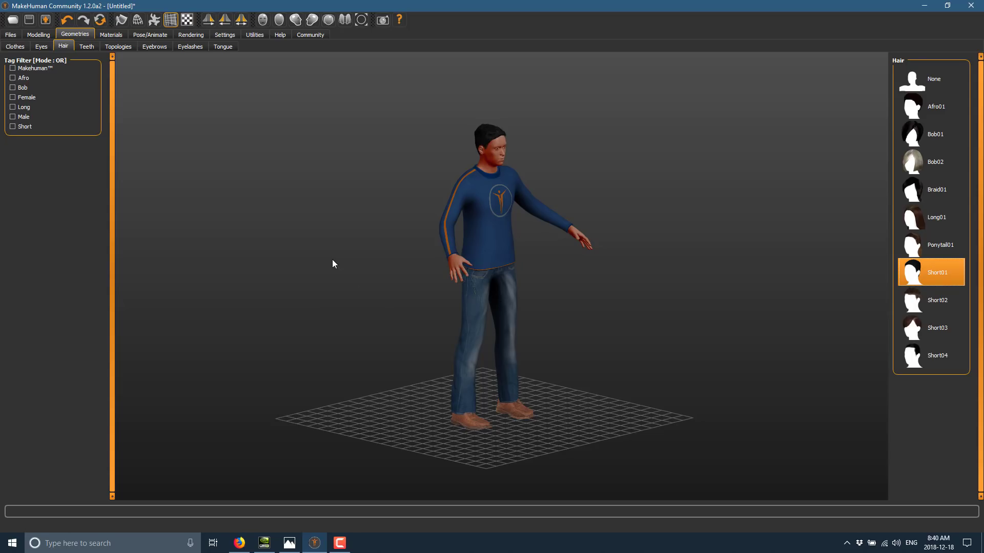
Filter topologies to Muscle and apply Male muscle 13290, after briefly trying Female muscle 13442
left_click(91, 45)
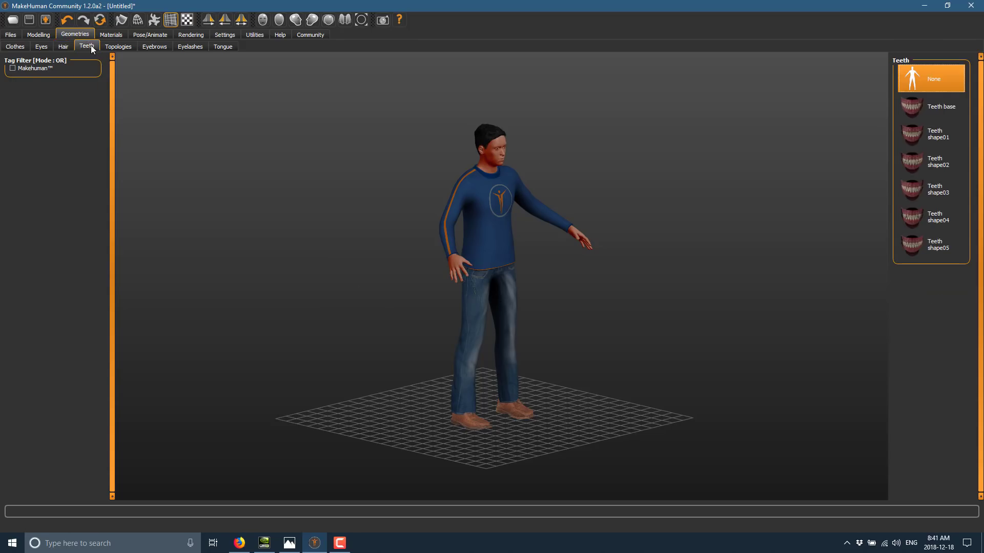
left_click(111, 48)
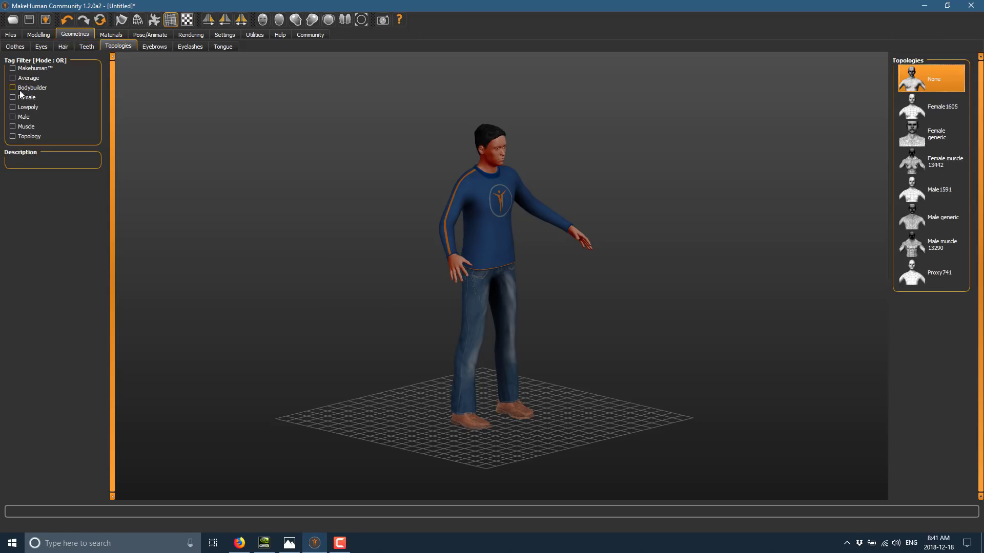
left_click(14, 127)
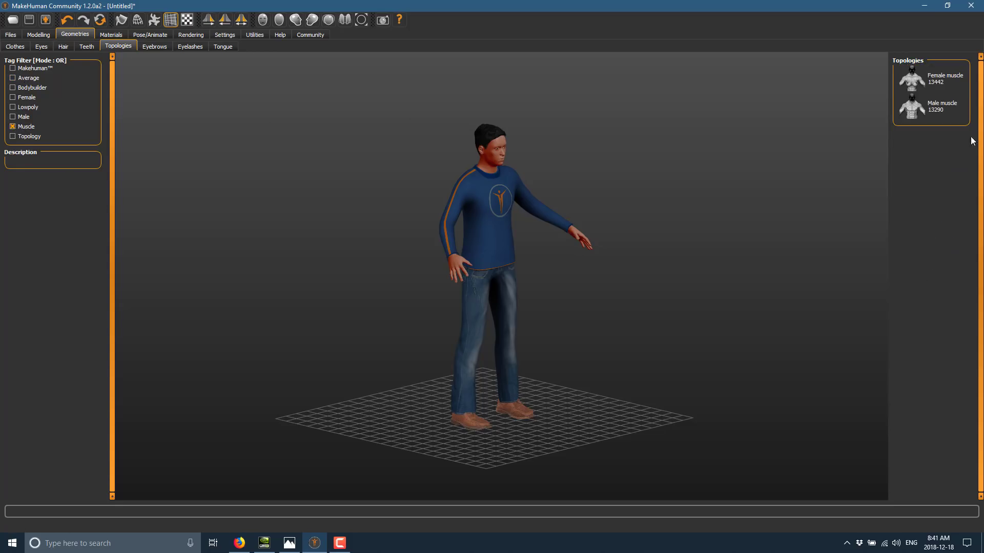
left_click(917, 106)
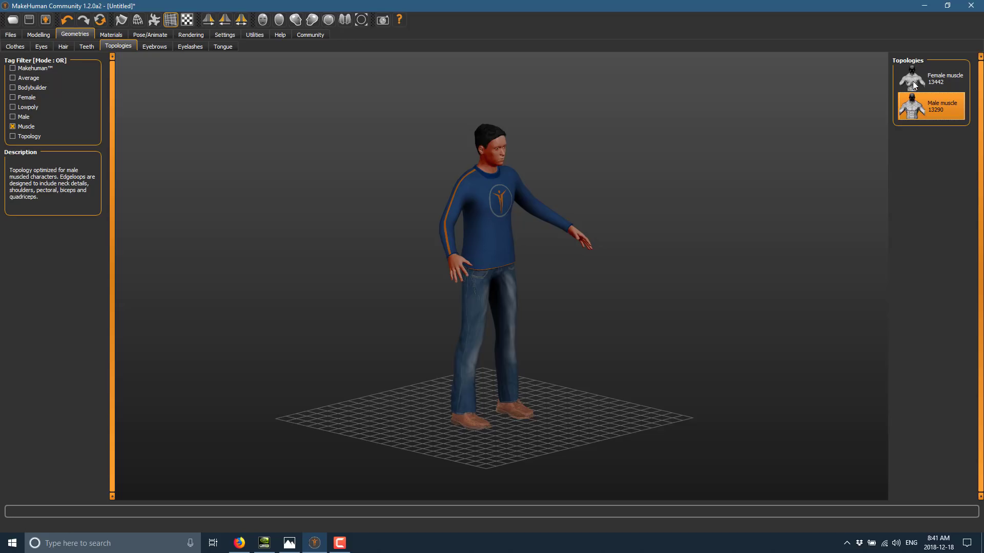
left_click(915, 110)
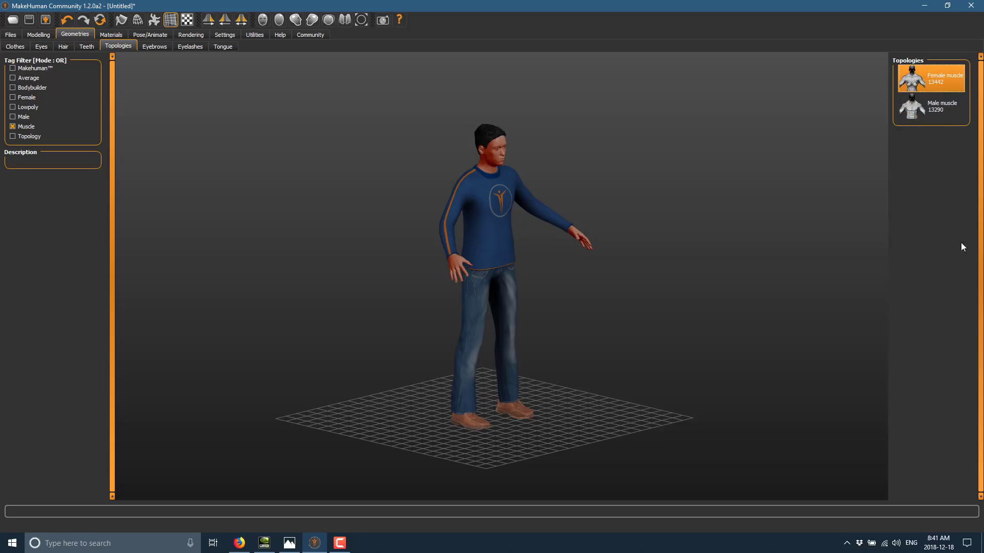
left_click(926, 113)
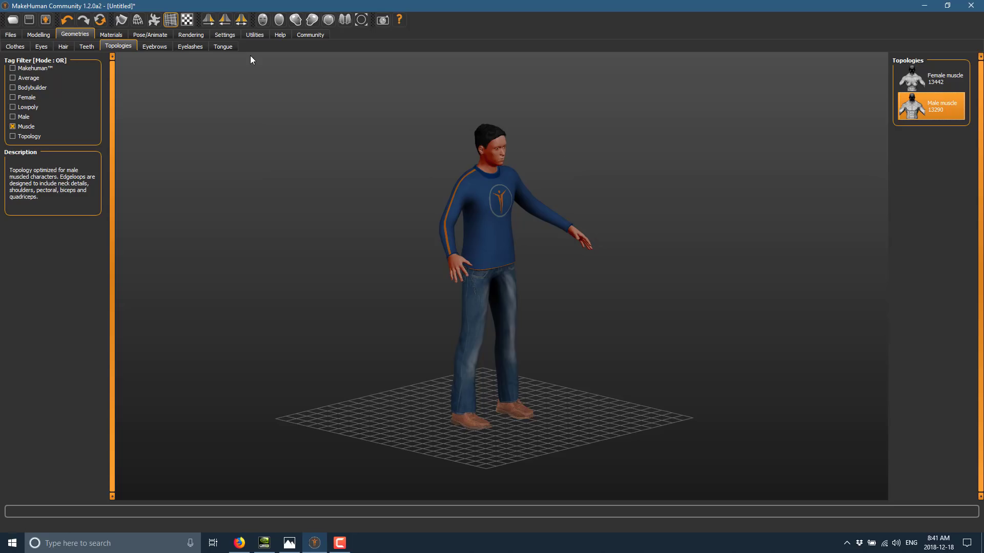
Try Eyebrow007, 009, 010 and 011, settle on Eyebrow006, then check eyelashes and skin materials
left_click(153, 46)
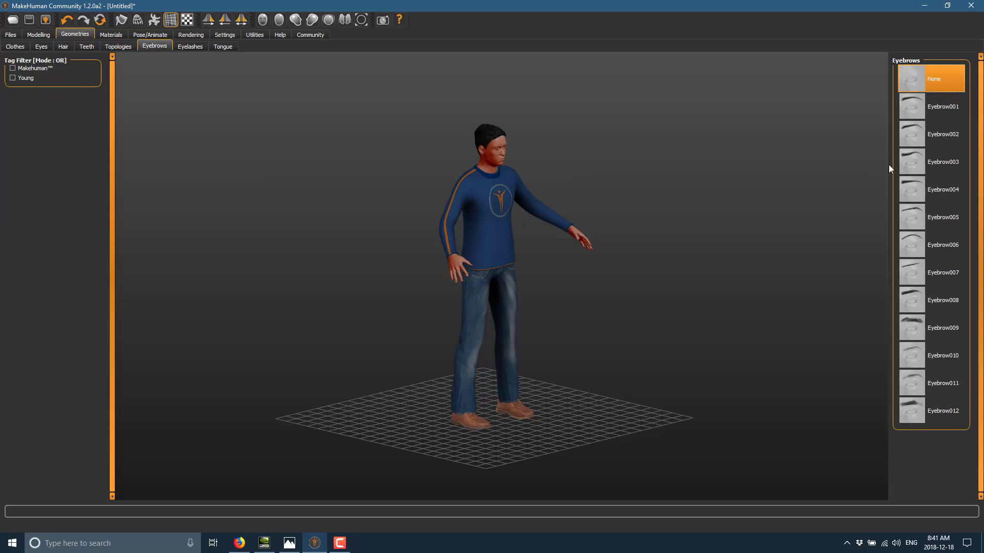
left_click(945, 219)
left_click(944, 269)
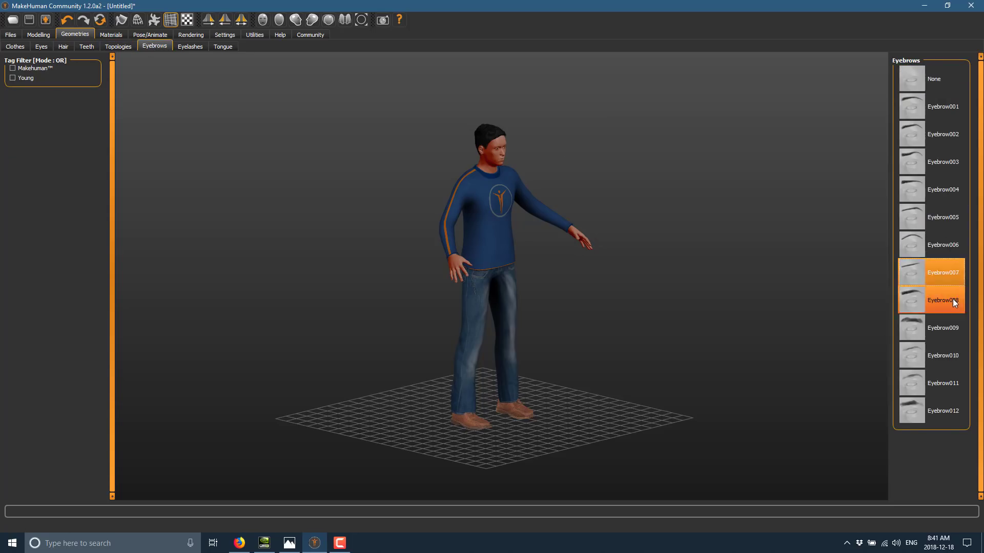
left_click(953, 328)
scroll(514, 190, "down", 3)
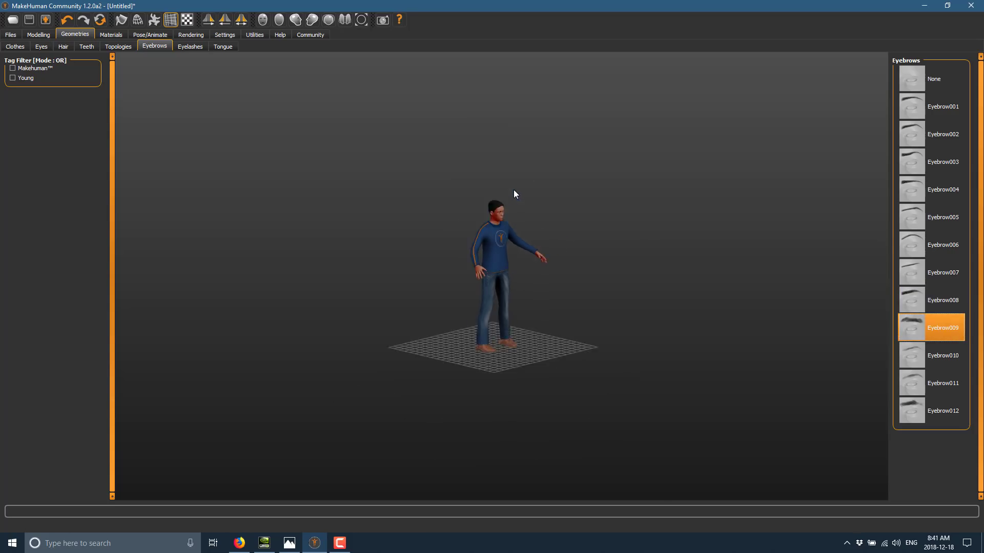
scroll(514, 193, "up", 5)
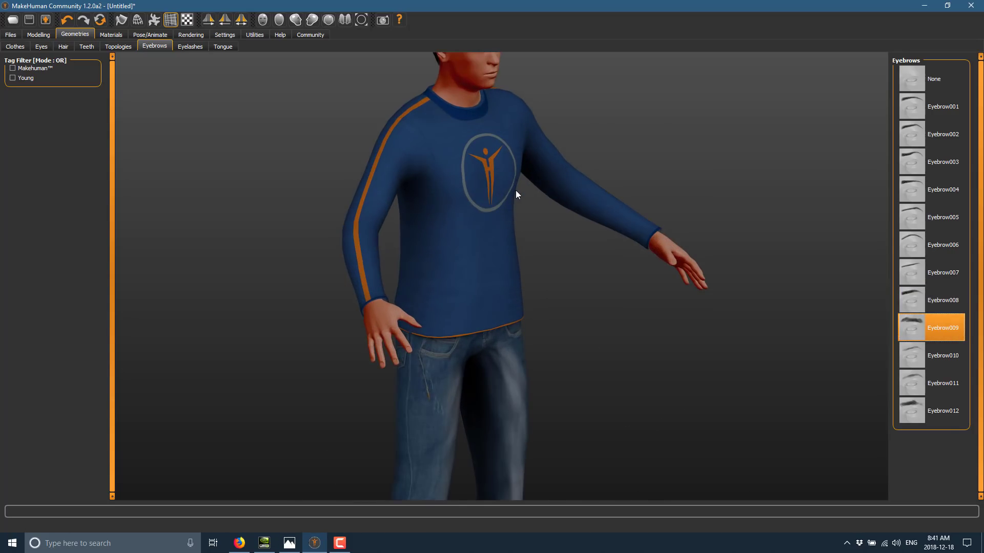
scroll(516, 200, "down", 3)
left_click(942, 354)
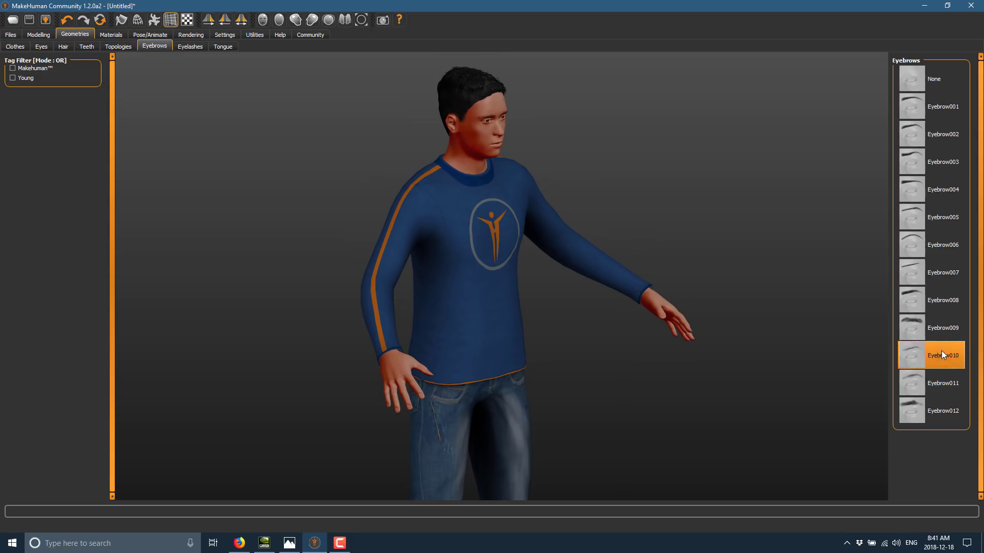
left_click(945, 385)
left_click(943, 245)
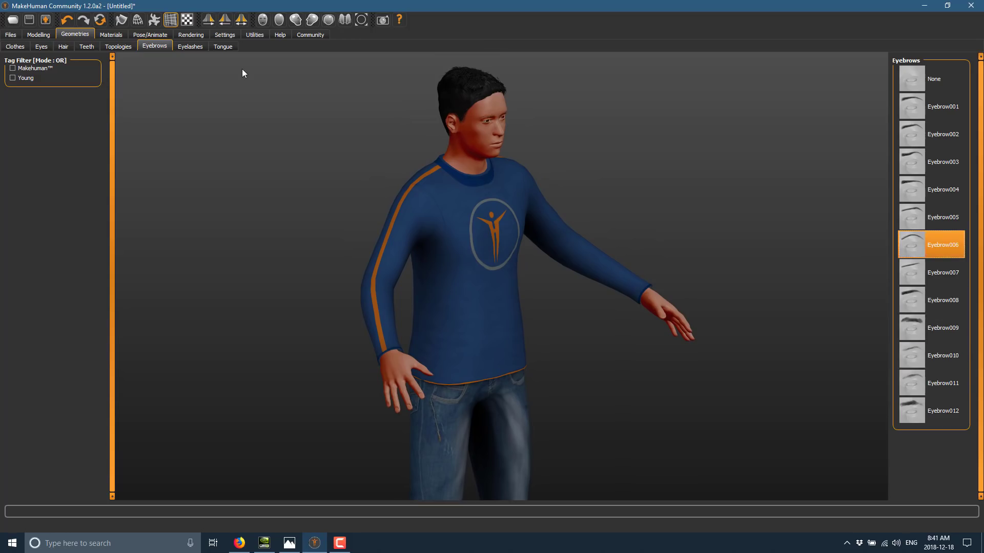
left_click(196, 45)
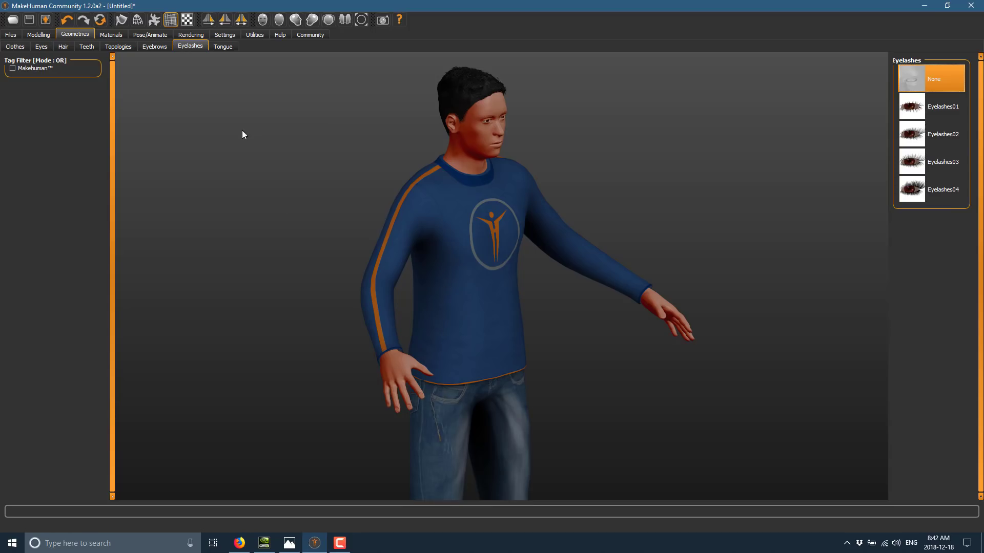
left_click(108, 35)
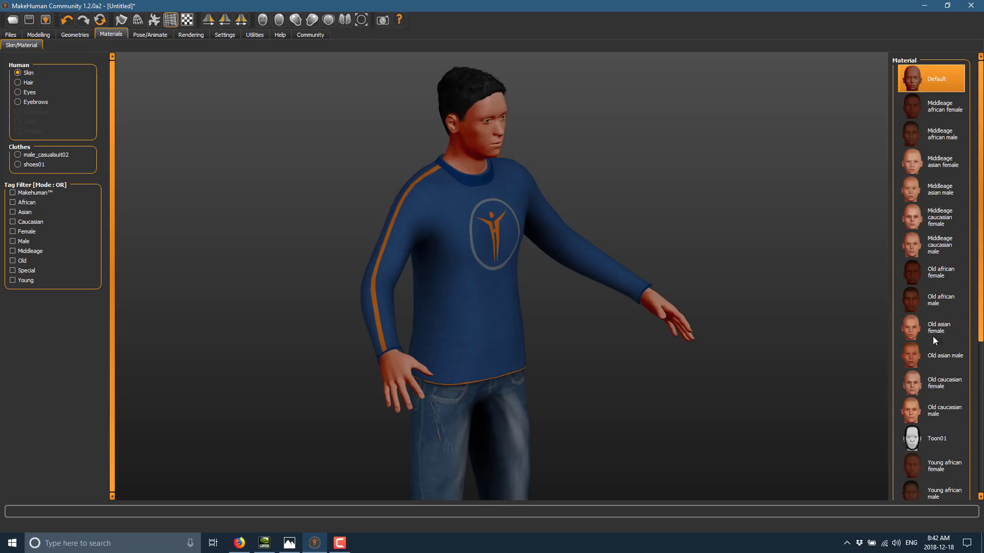
Preview Middleage asian male and several Old skins, then apply the Old caucasian male skin
left_click(938, 189)
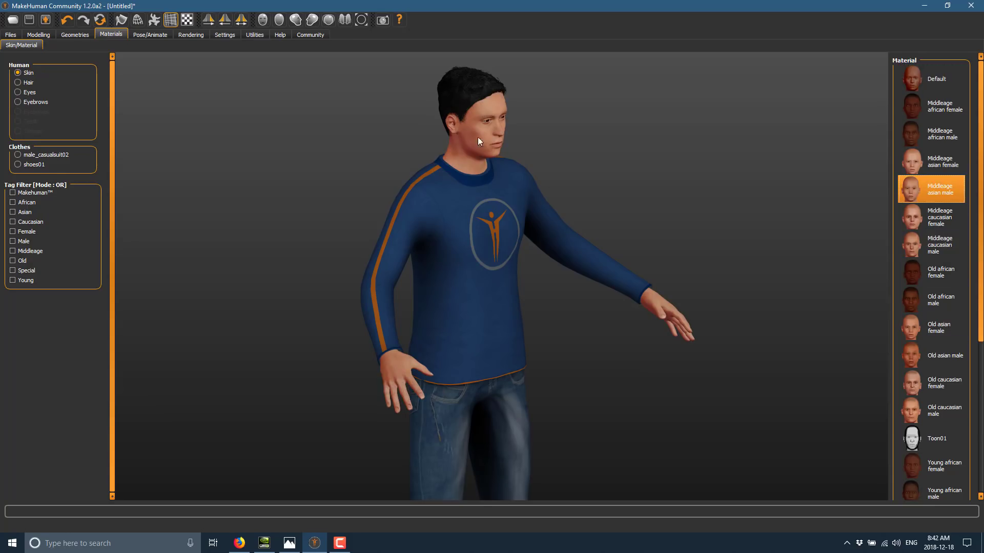
left_click(954, 324)
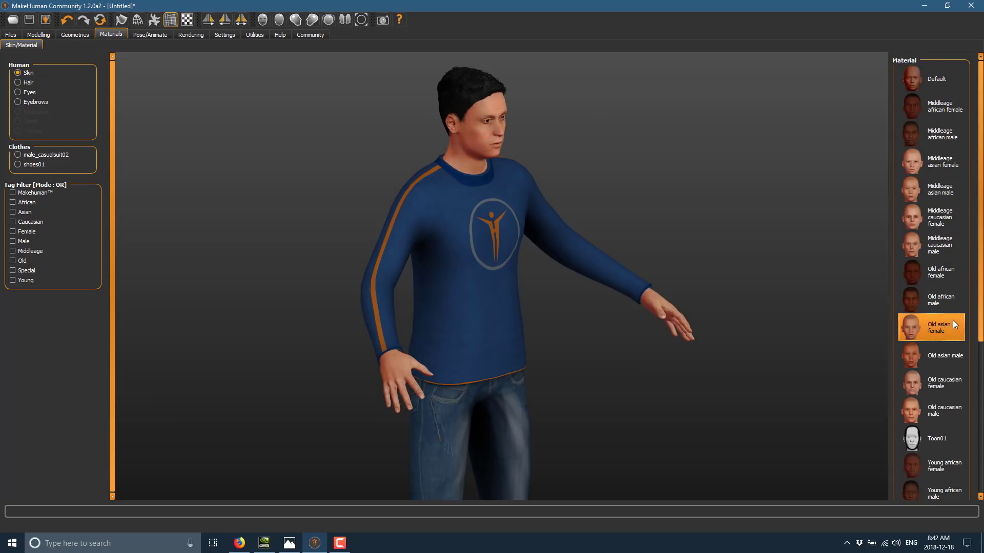
left_click(950, 300)
left_click(953, 356)
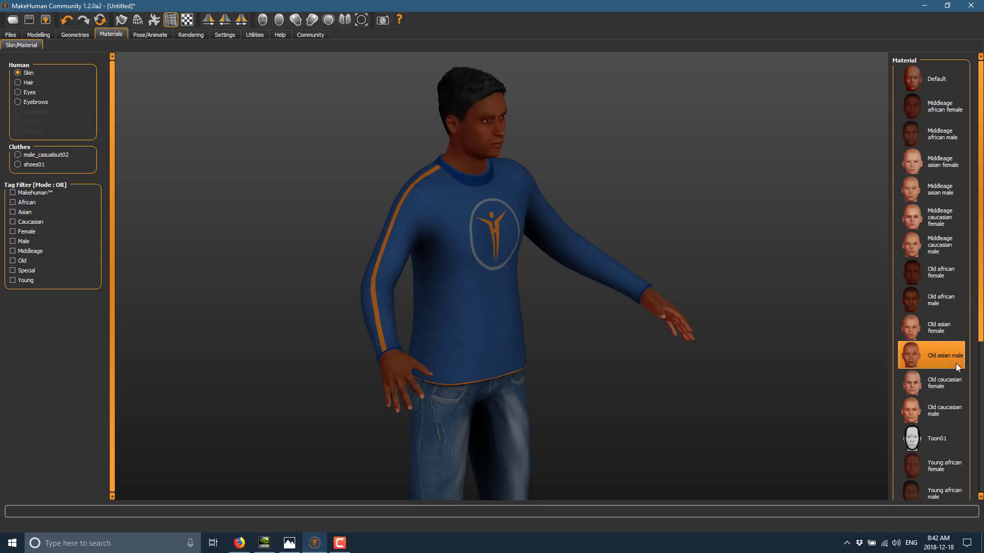
left_click(950, 419)
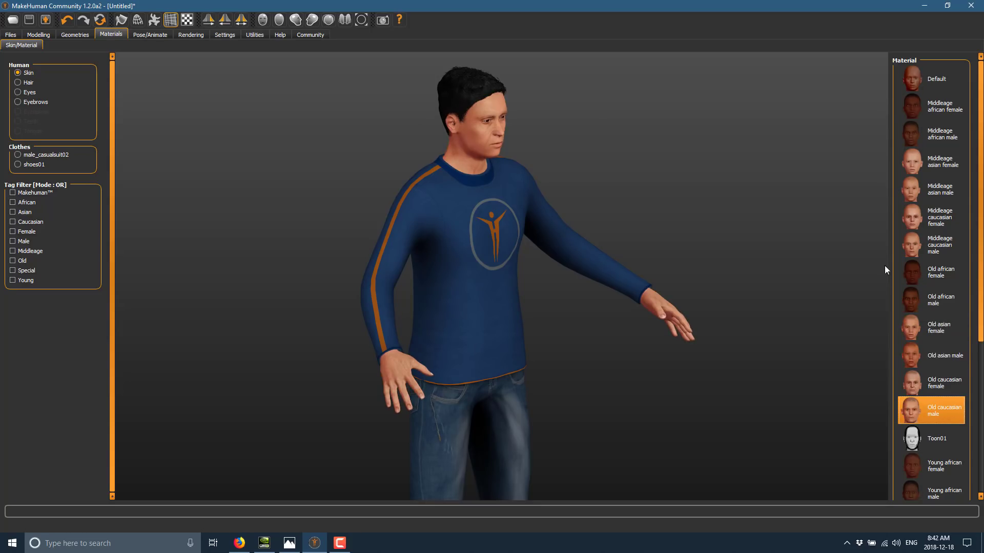
Assign the 53-bone Game engine skeleton and zoom the viewport to inspect its bones
left_click(160, 36)
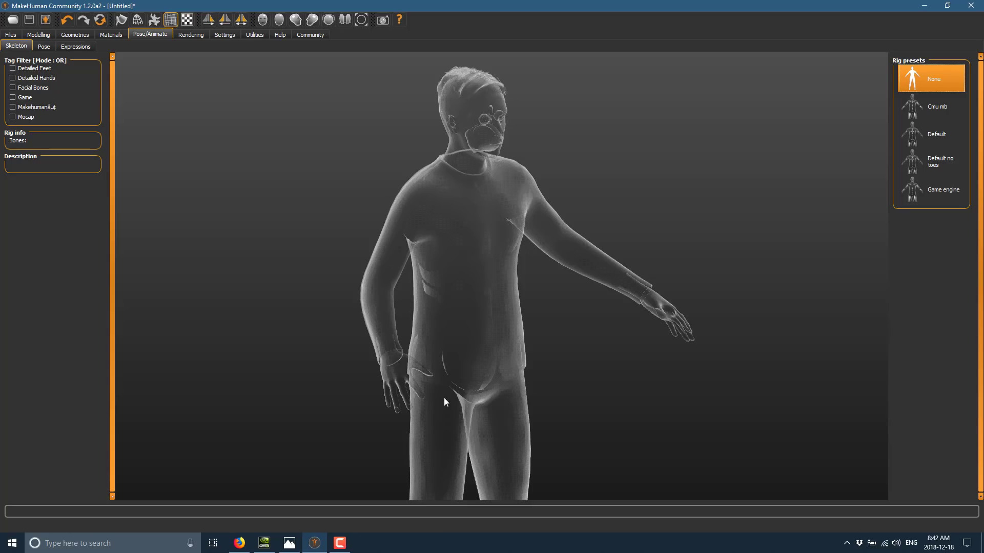
left_click(944, 192)
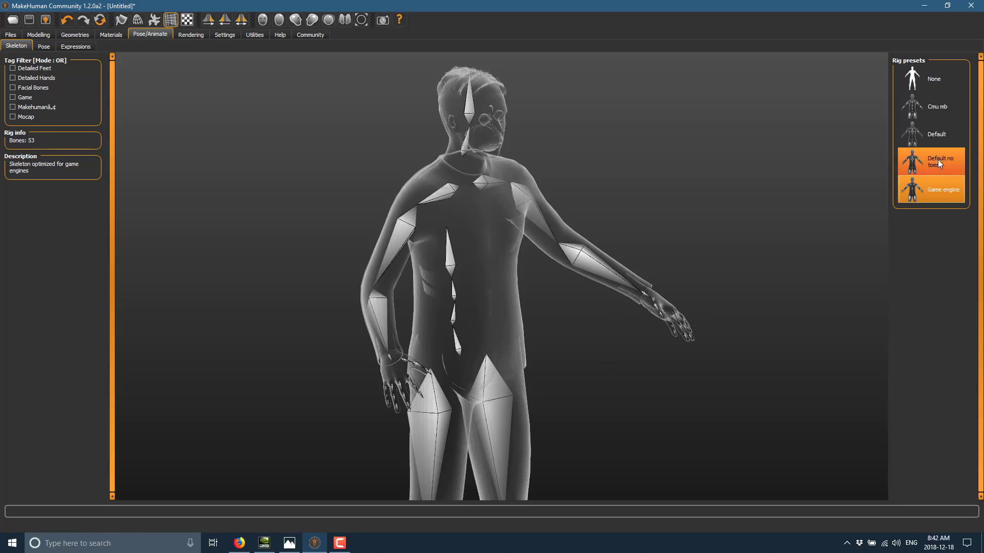
scroll(441, 423, "up", 2)
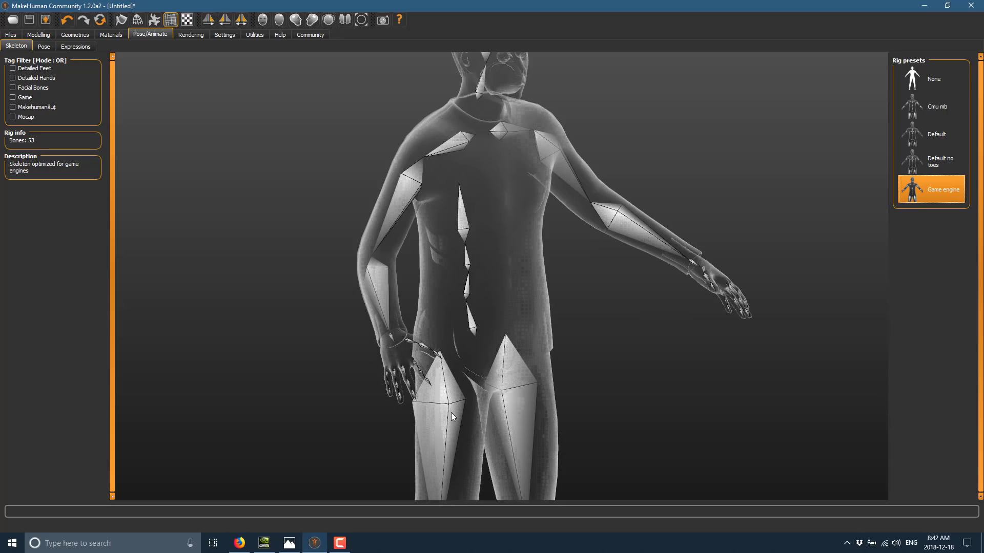
scroll(392, 320, "down", 4)
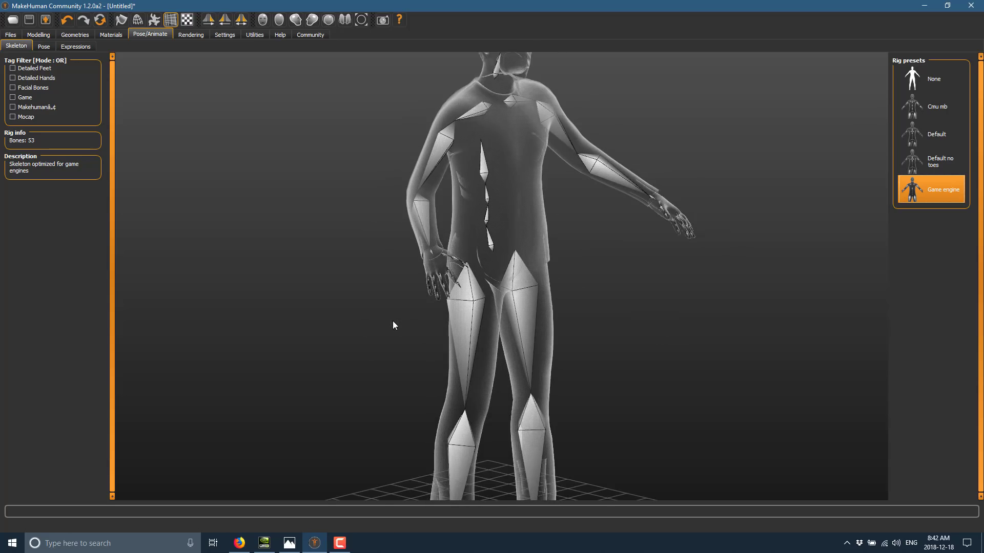
scroll(393, 321, "down", 3)
scroll(413, 313, "up", 2)
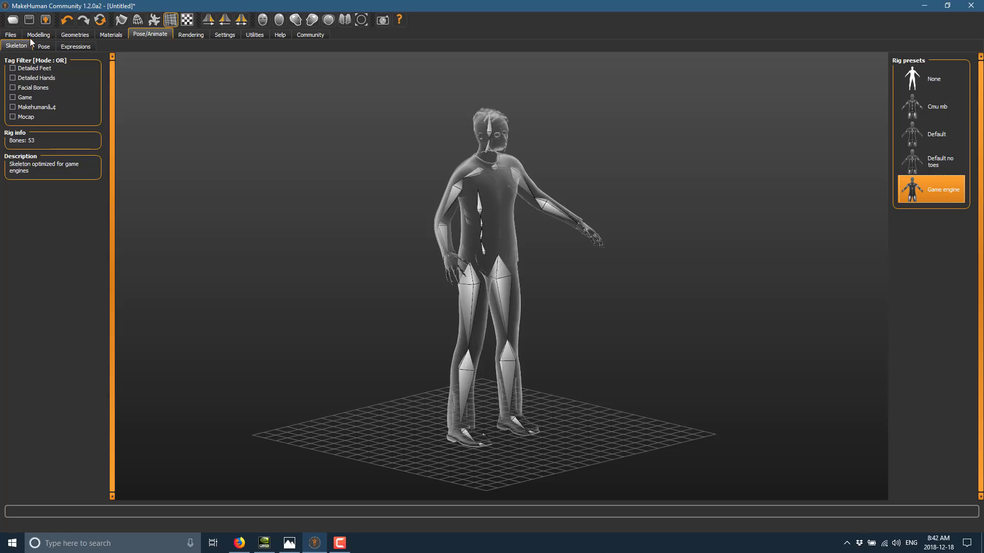
Preview the Fly01, Fly02, Run01, Standing01 and Standing03 poses on the character
left_click(46, 47)
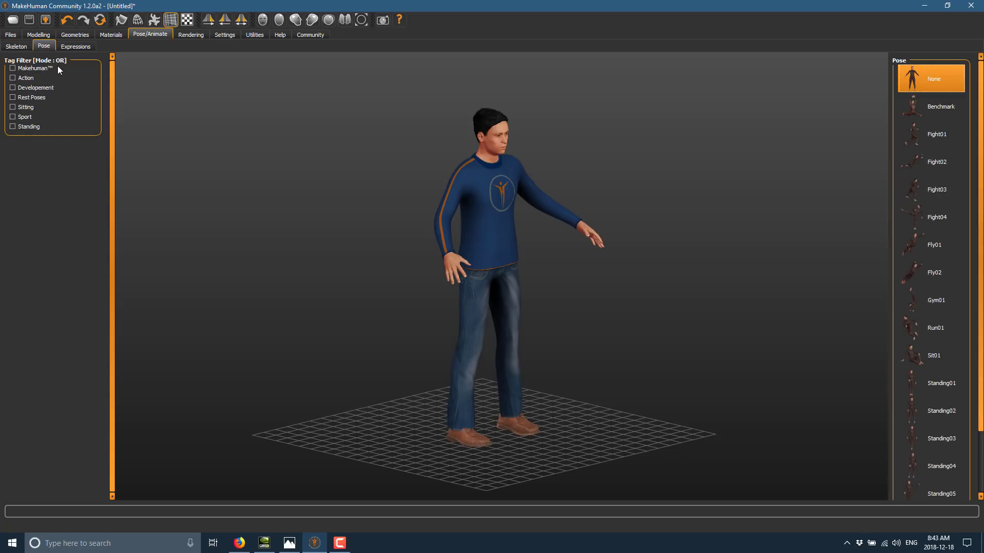
left_click(954, 258)
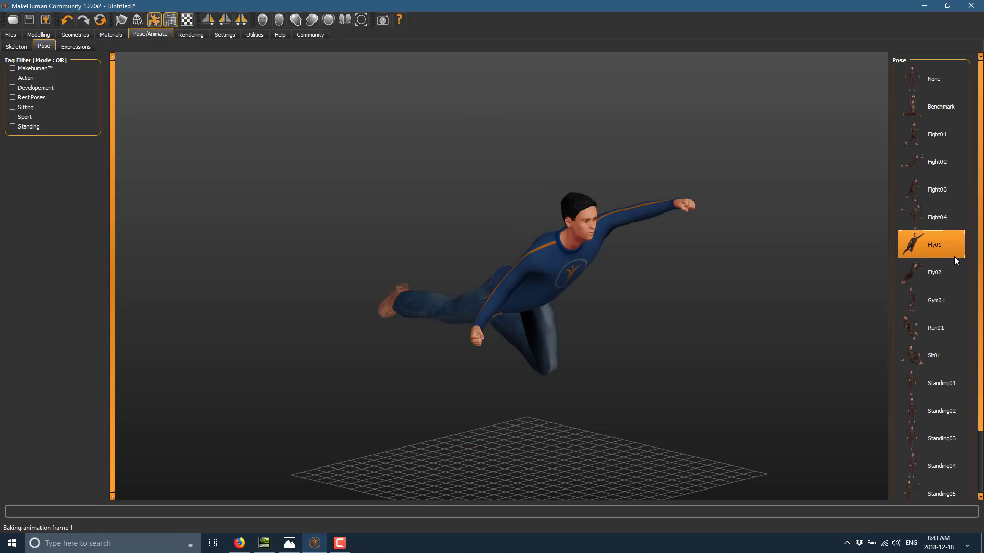
left_click(943, 268)
left_click(937, 335)
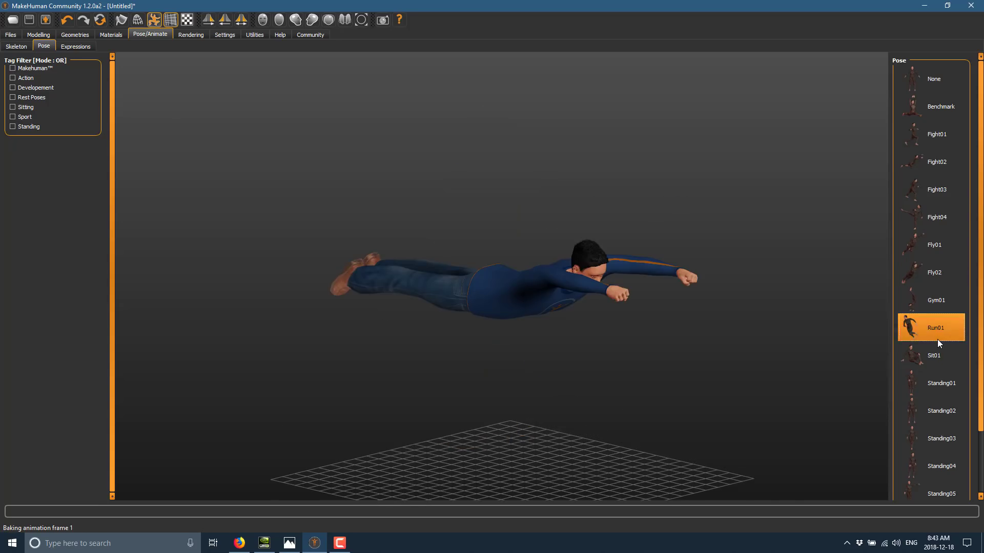
left_click(947, 378)
left_click(949, 428)
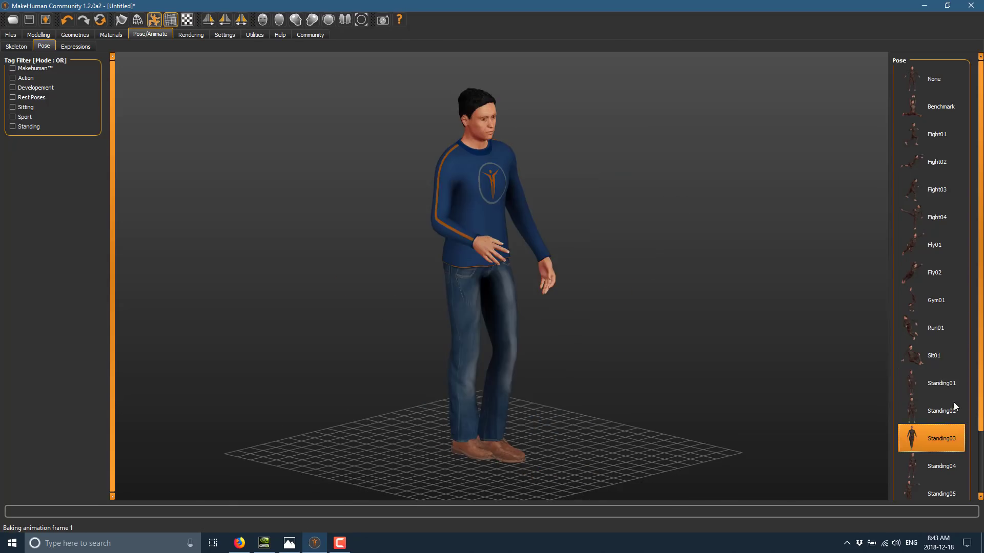
Filter poses by the Developement and Rest Poses tags and apply the Tpose
left_click(12, 88)
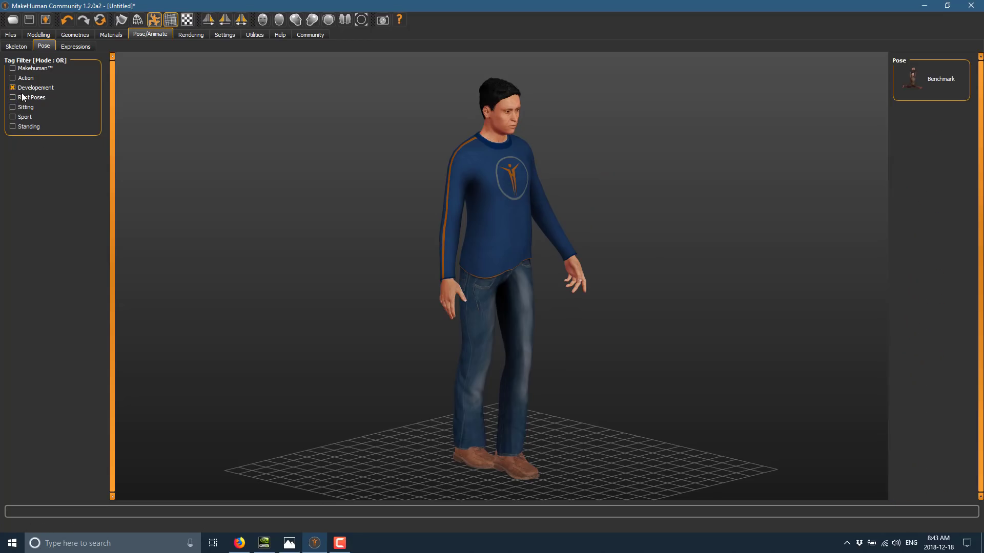
left_click(25, 99)
left_click(928, 110)
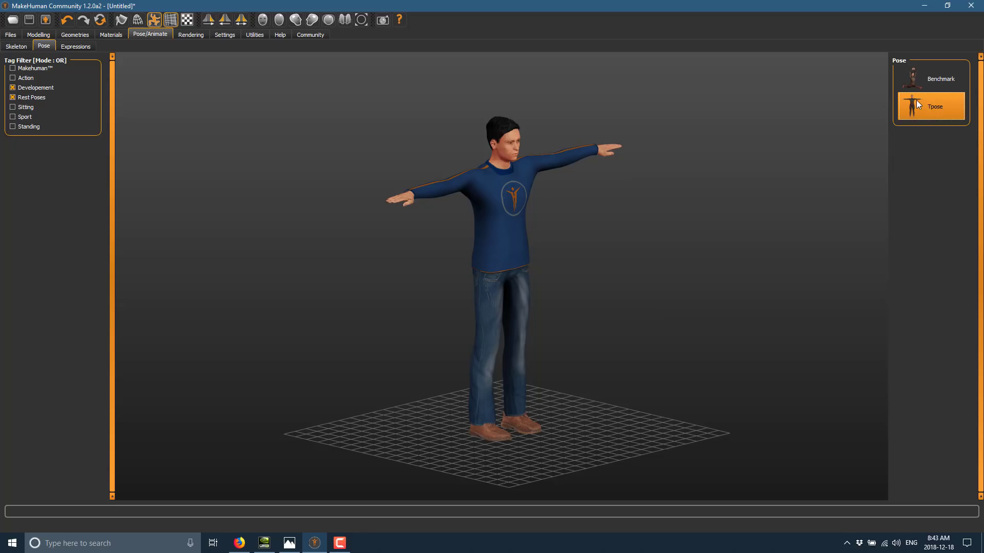
Render a quick image of the T-posed character, then bring up the general Settings page
left_click(194, 34)
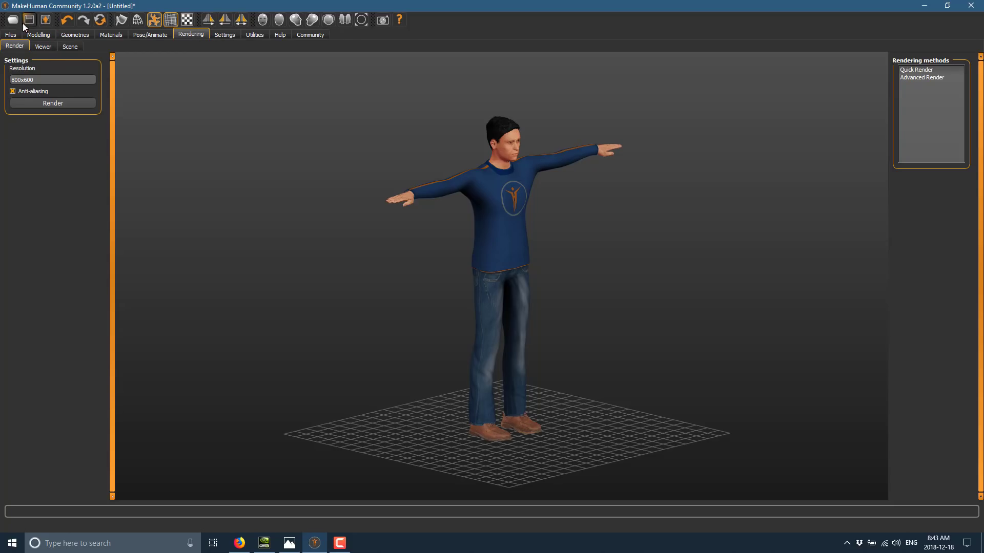
left_click(58, 103)
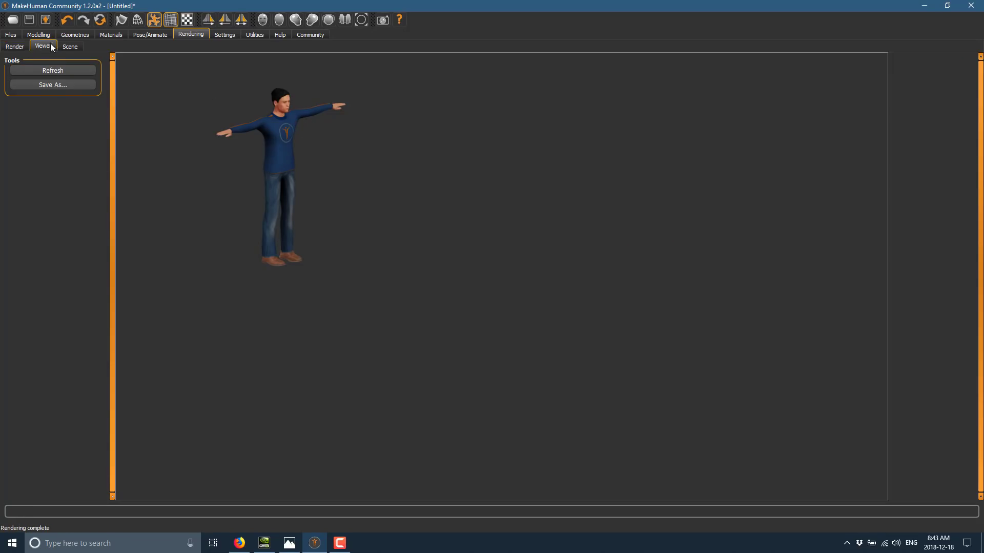
left_click(224, 35)
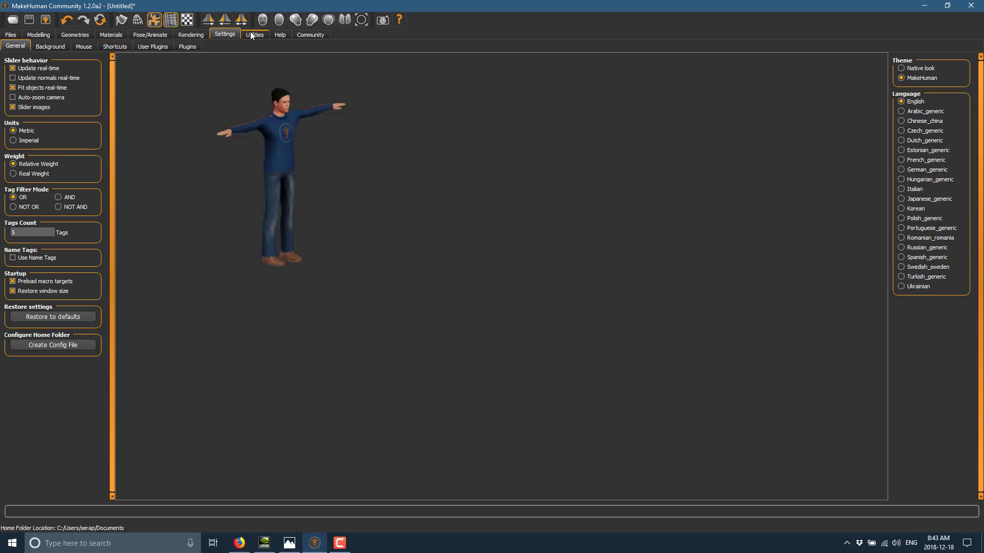
Look through the log, Help, socket server and Community pages, dismissing asset-database notices, ending on Files
left_click(250, 32)
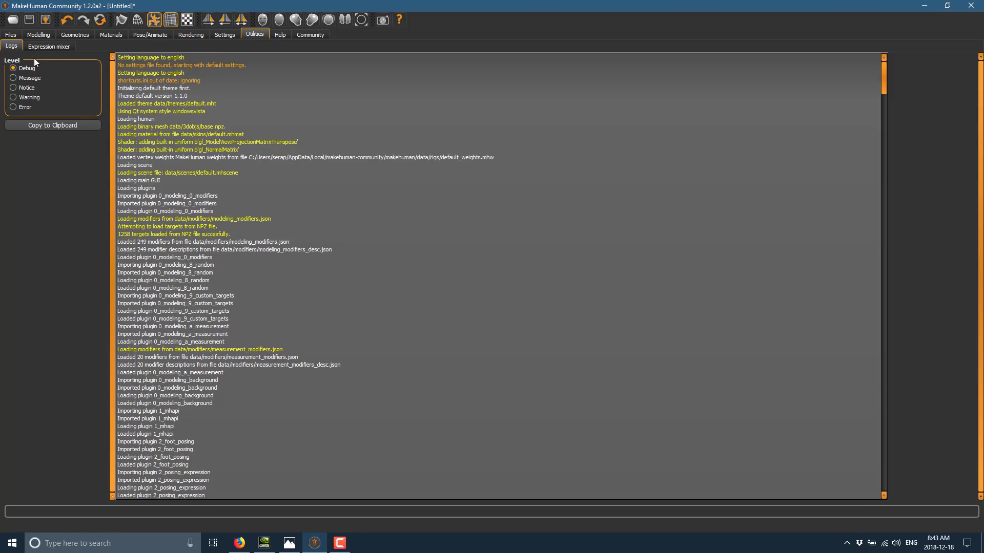
left_click(279, 36)
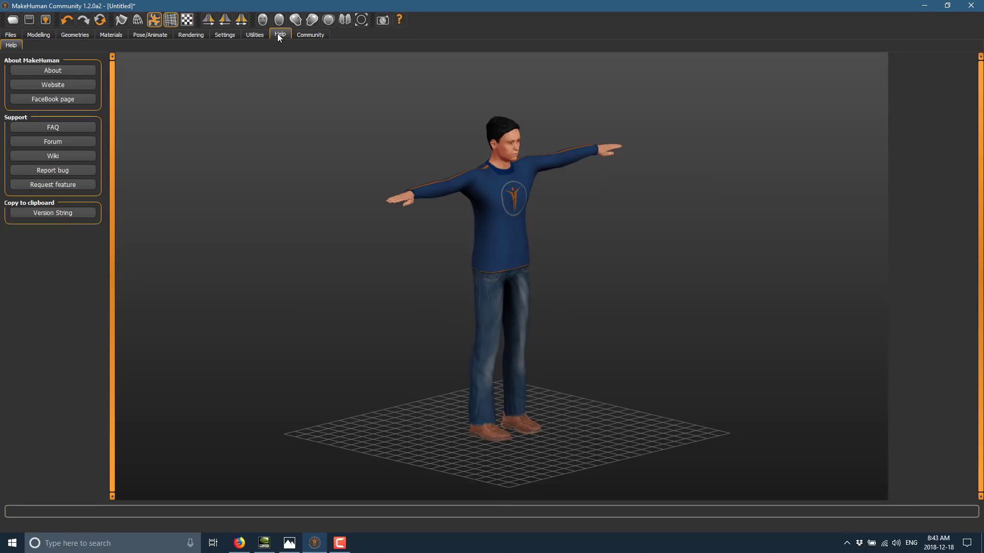
left_click(315, 36)
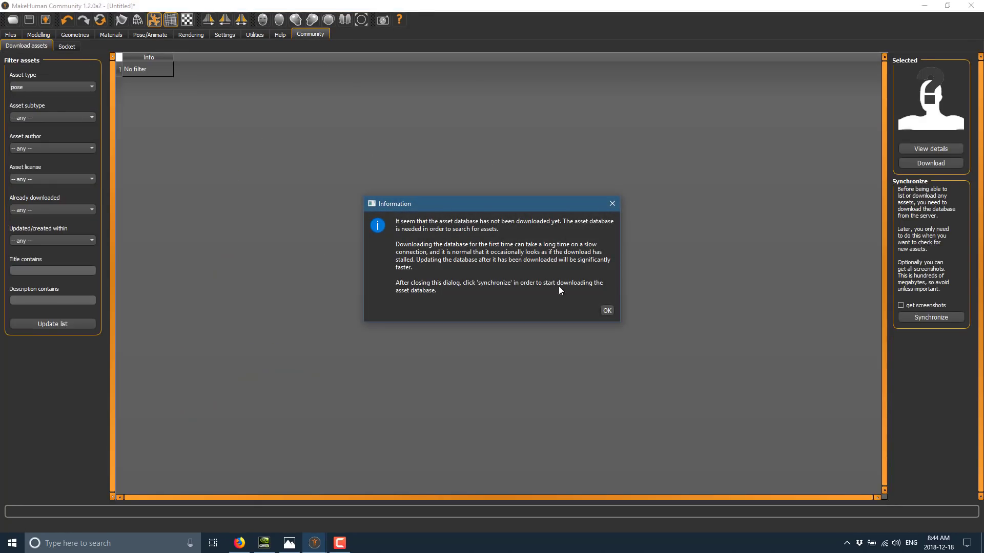
left_click(606, 310)
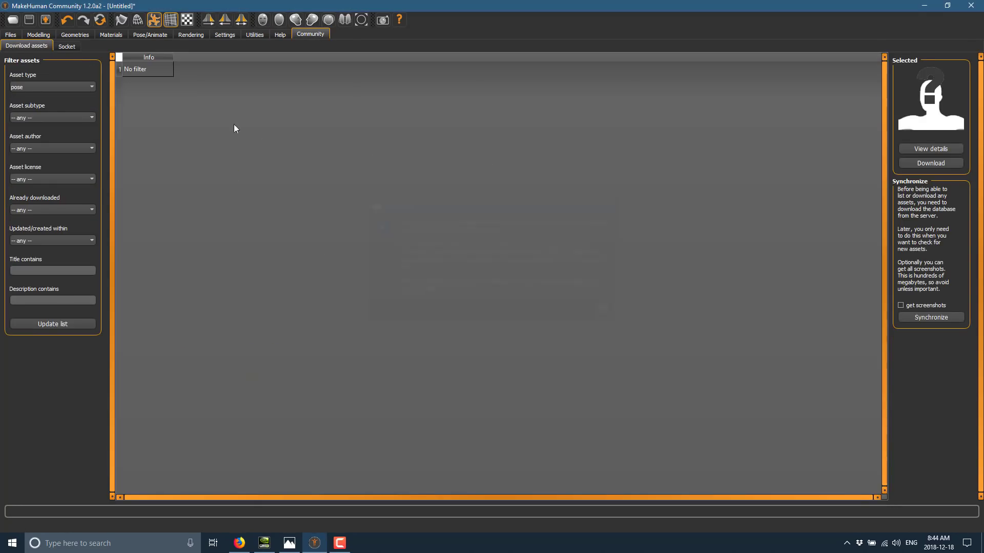
left_click(67, 47)
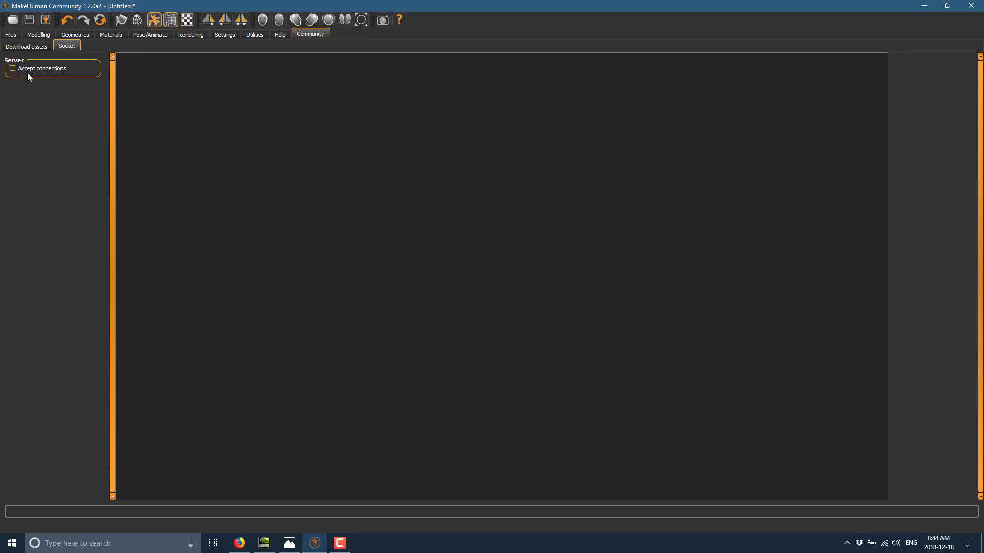
left_click(29, 47)
left_click(606, 309)
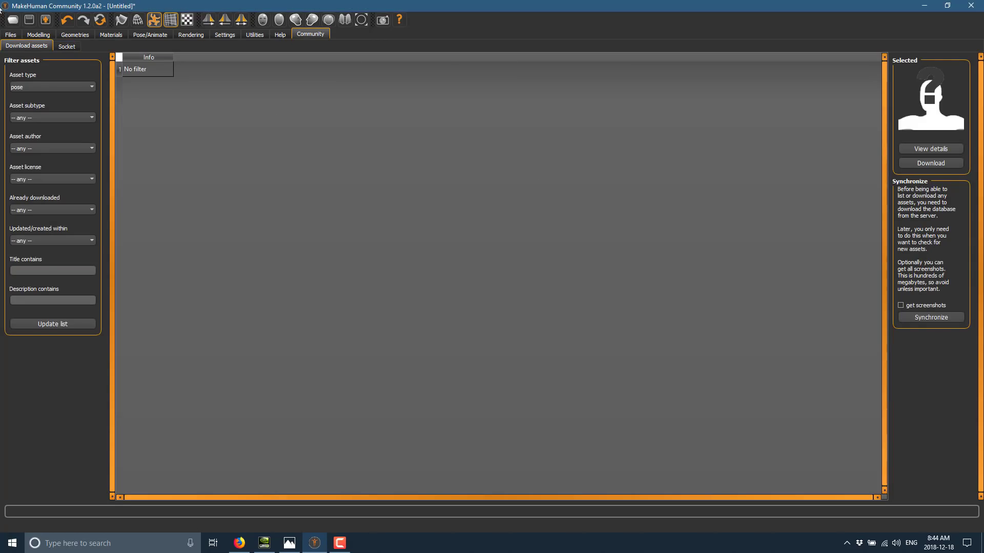
left_click(10, 36)
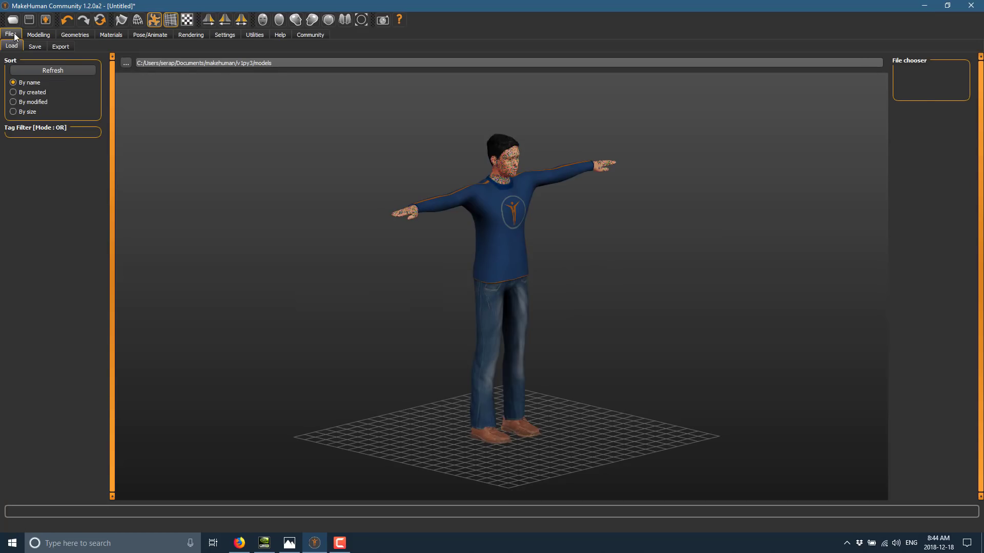
Show the Files Export page with Collada (dae) format and Feet on ground enabled
left_click(68, 46)
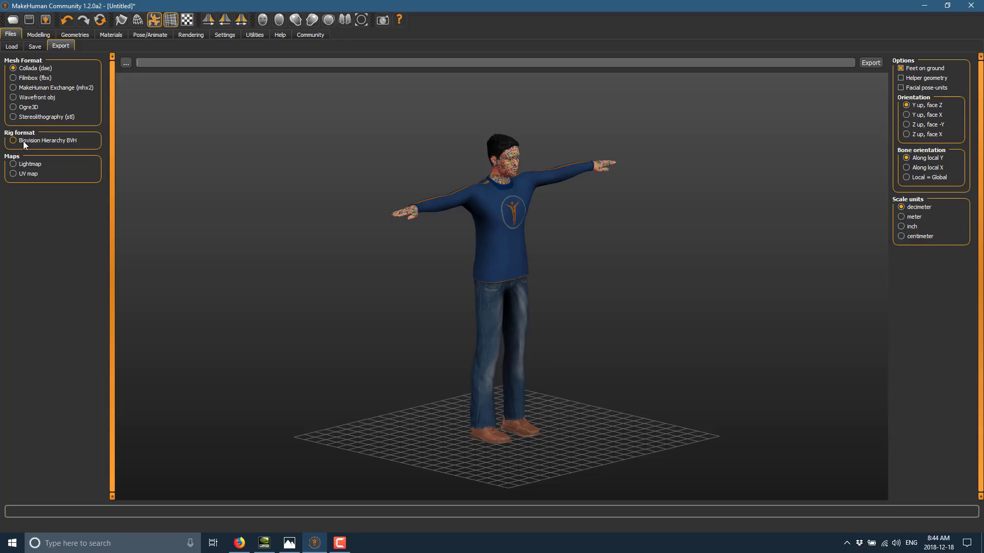
Download and synchronize the community asset database, then refresh the asset list
left_click(314, 35)
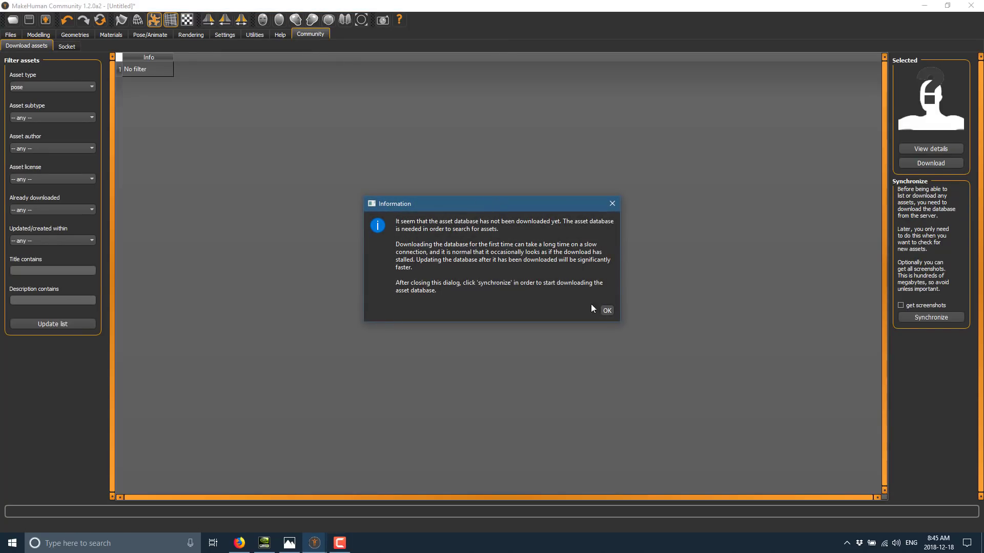
left_click(606, 310)
left_click(929, 163)
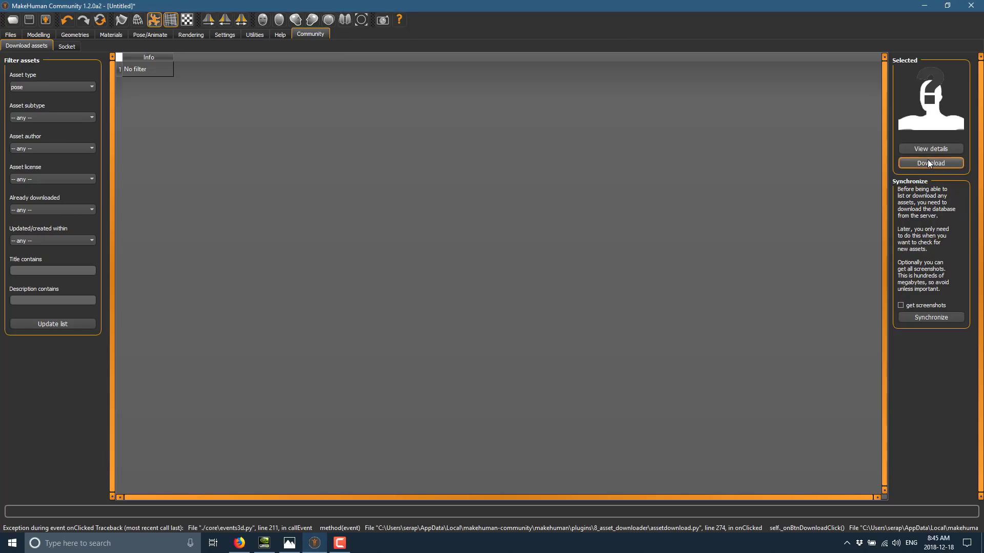
left_click(941, 322)
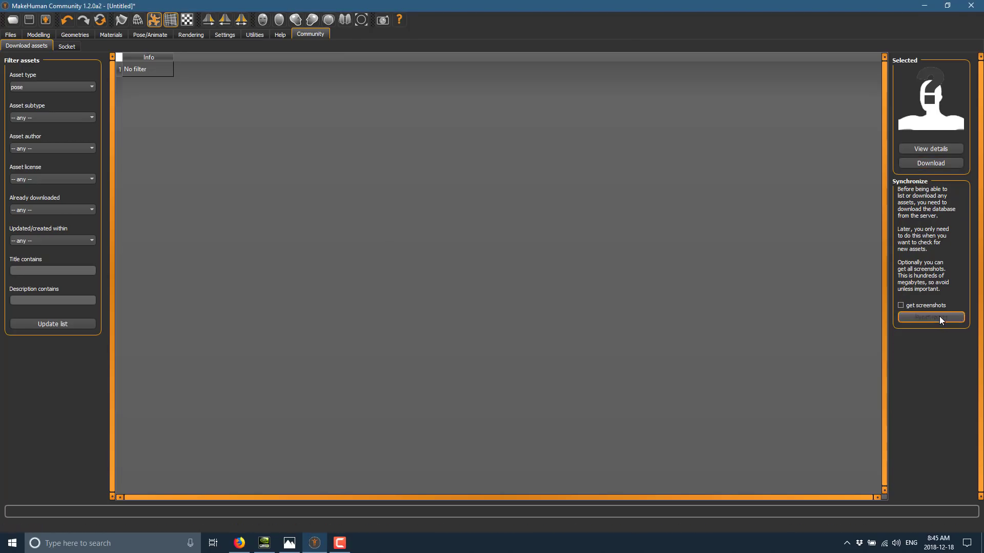
left_click(46, 326)
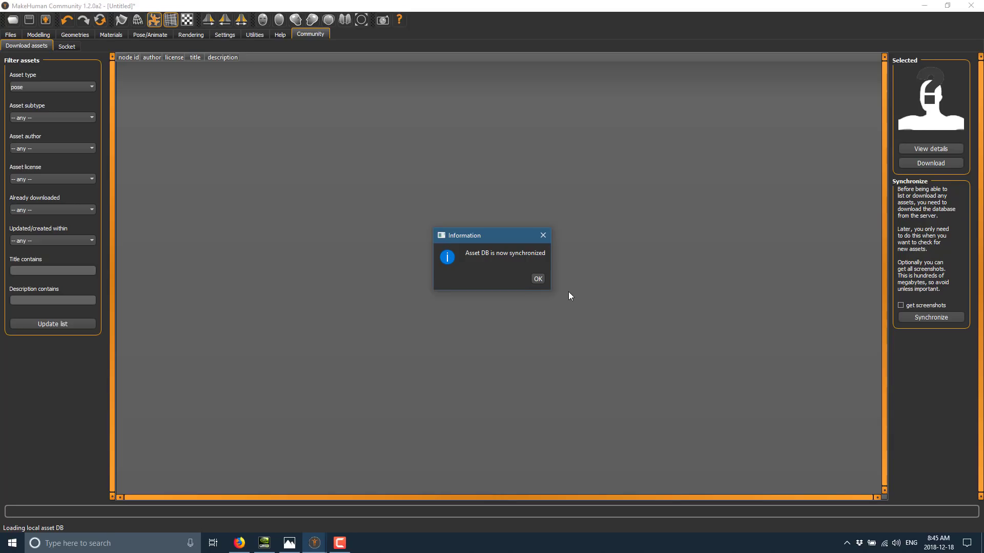
Acknowledge the sync message and filter the asset list to clothes of subtype gloves
left_click(538, 278)
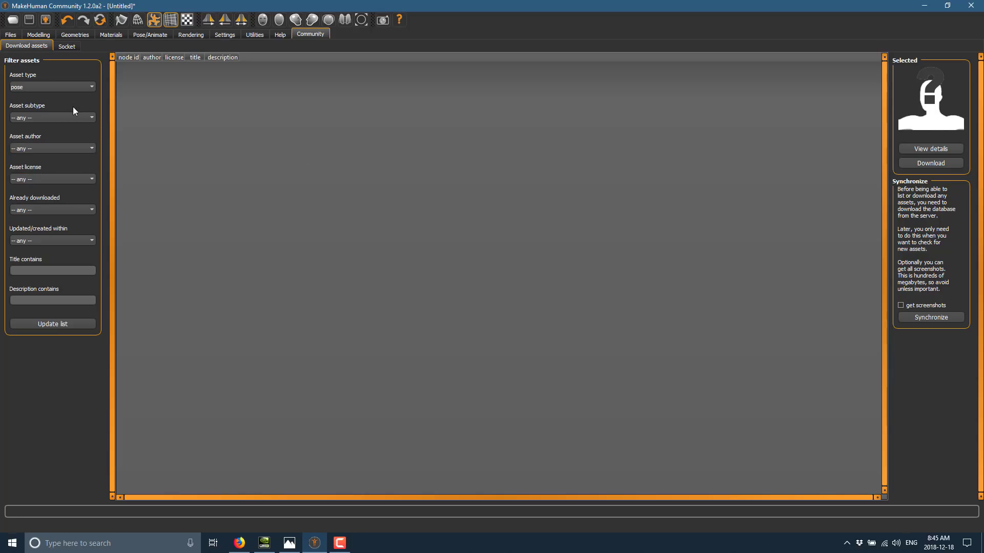
left_click(85, 88)
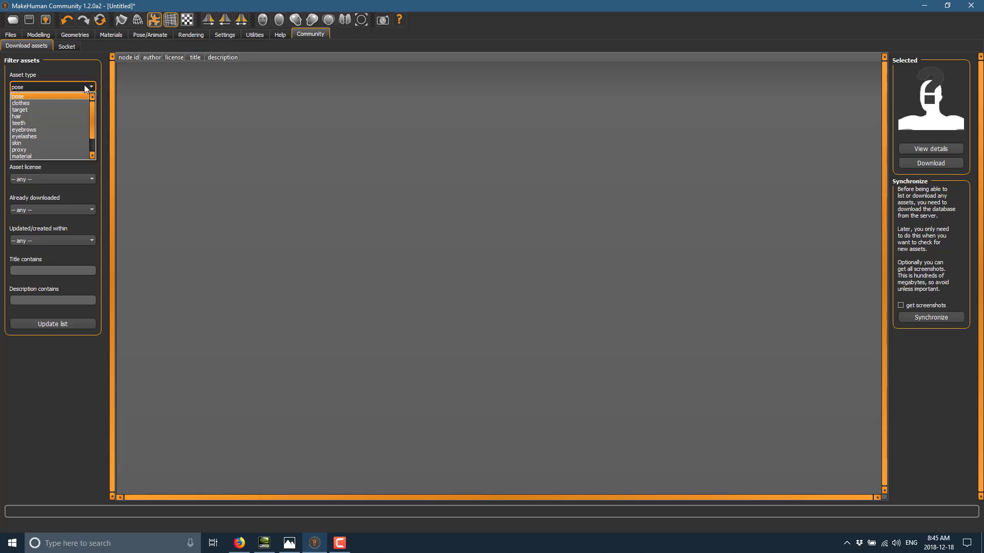
left_click(54, 101)
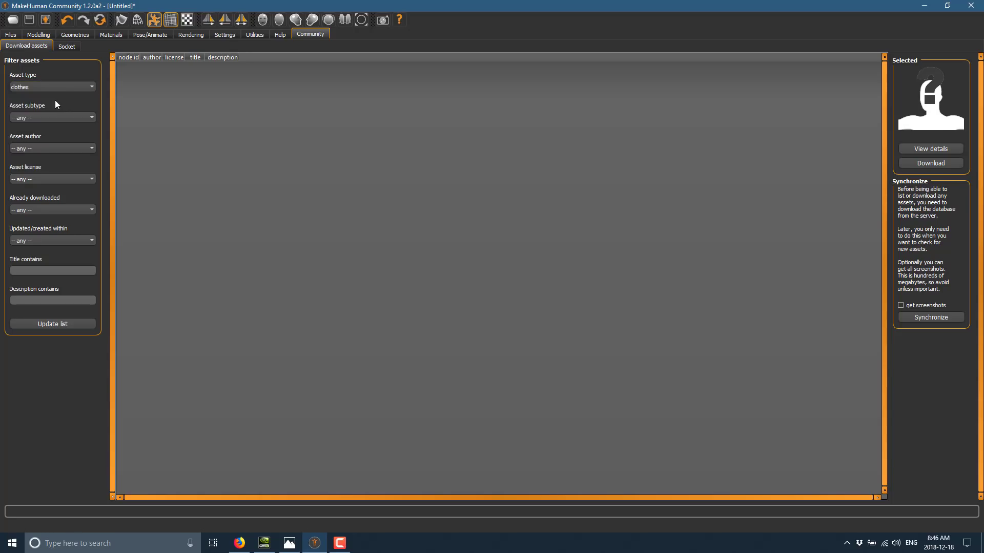
left_click(78, 118)
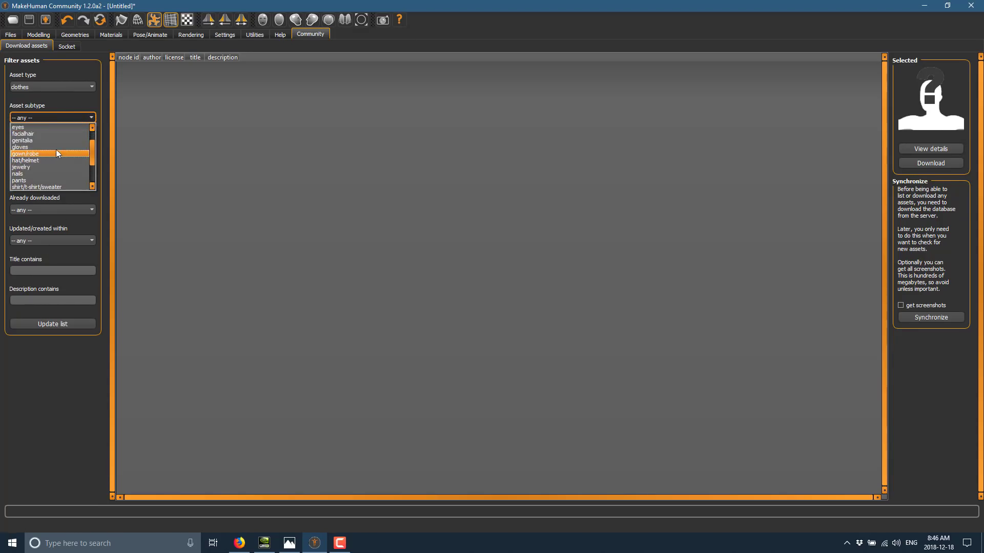
left_click(56, 148)
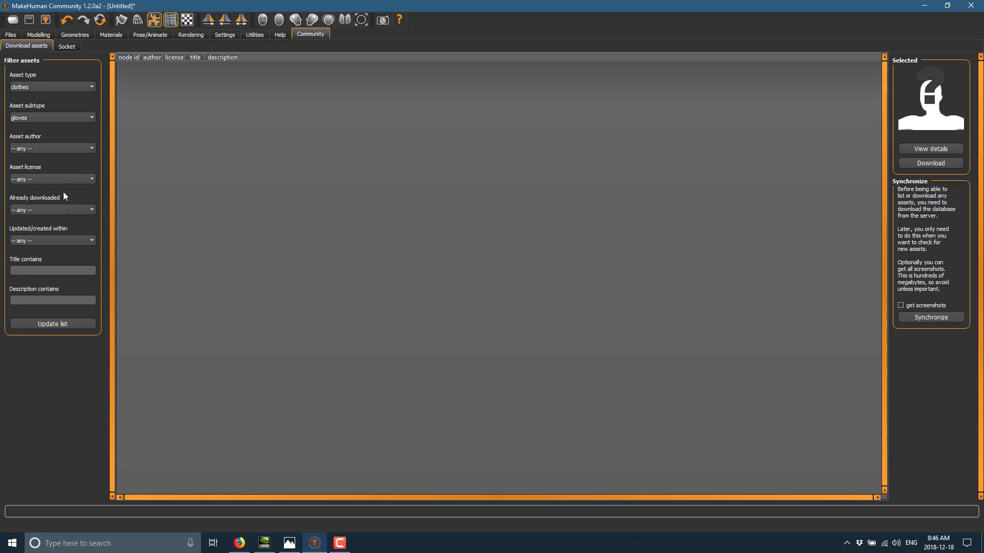
left_click(51, 323)
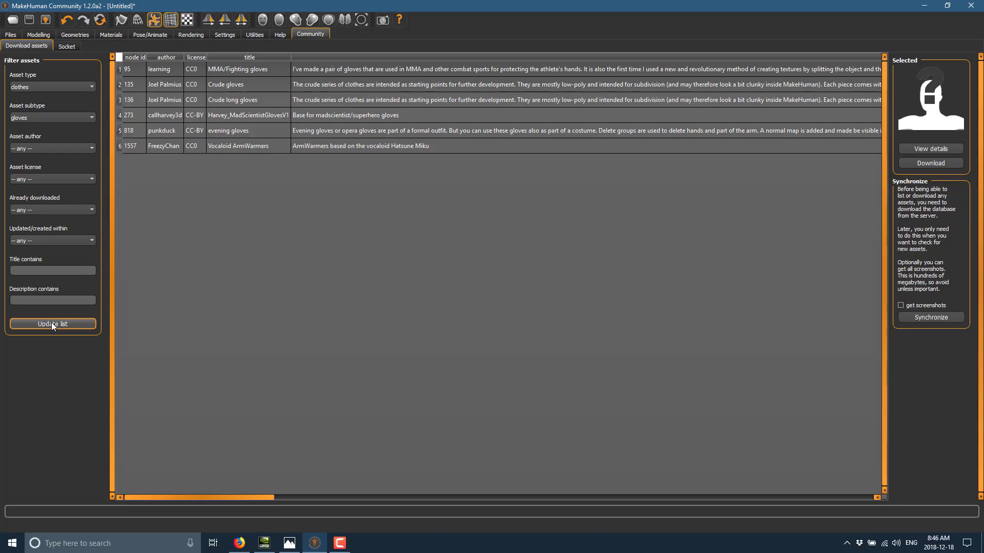
Select and download the MMA/Fighting gloves asset, confirming the finished notice
left_click(234, 70)
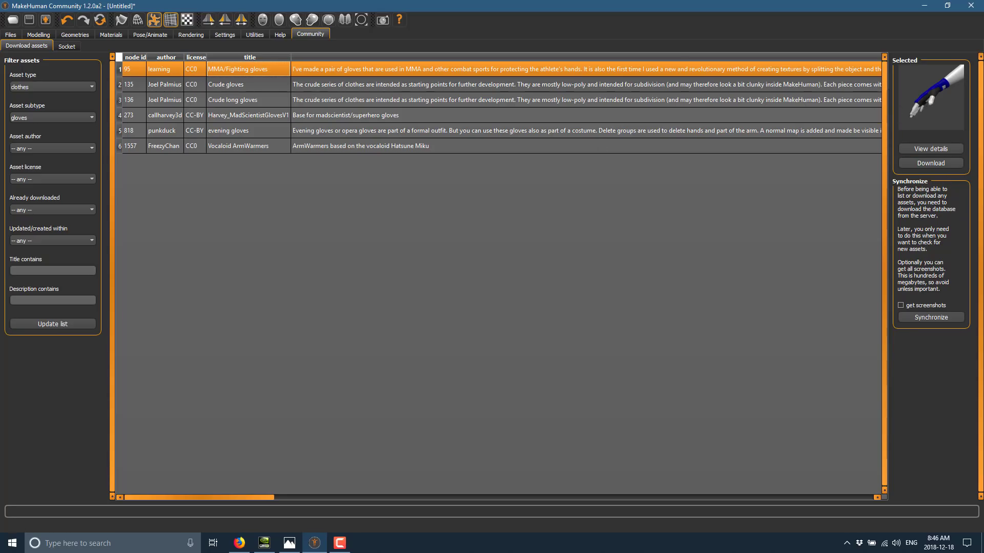
left_click(947, 161)
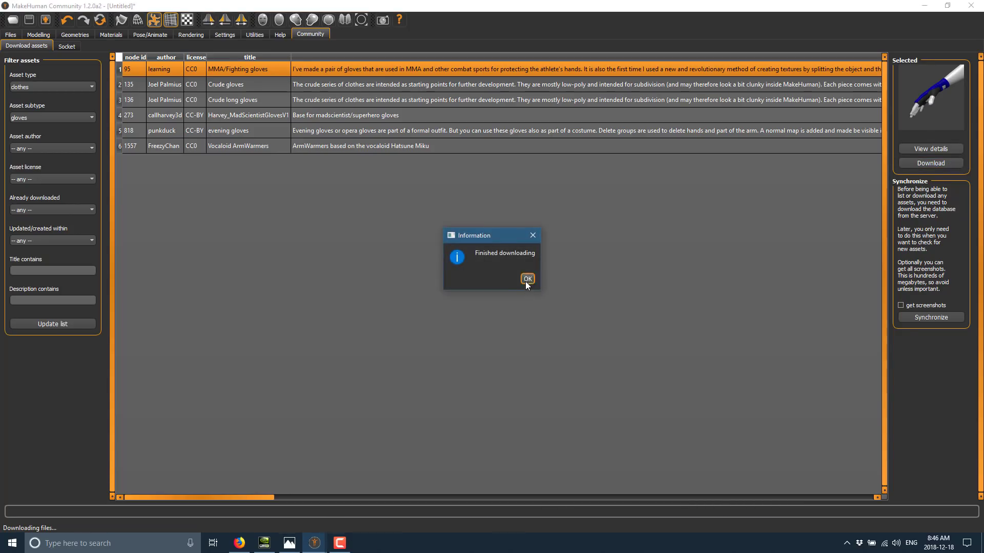
left_click(527, 280)
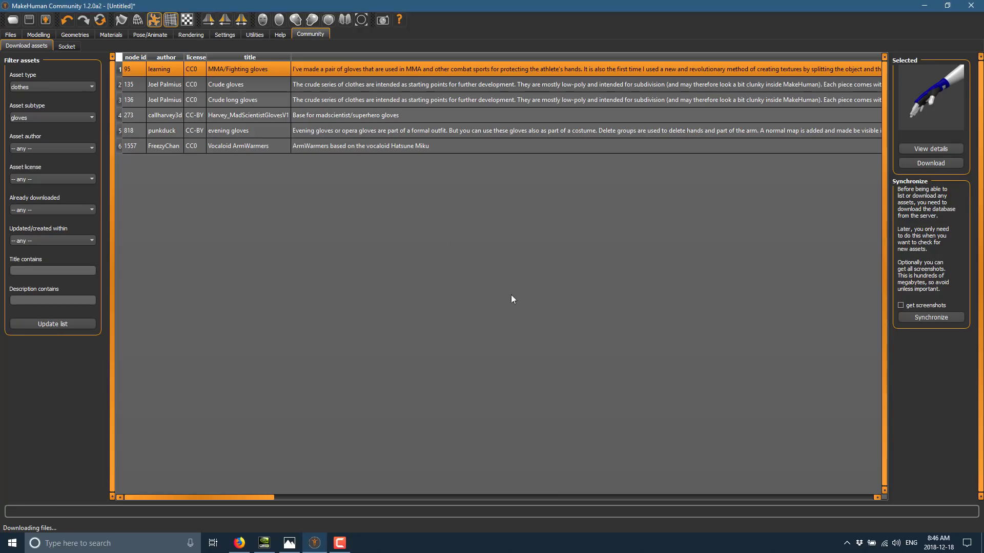
Dress the character in the downloaded Mma gloves from the Clothes list, then return to Community downloads
left_click(76, 35)
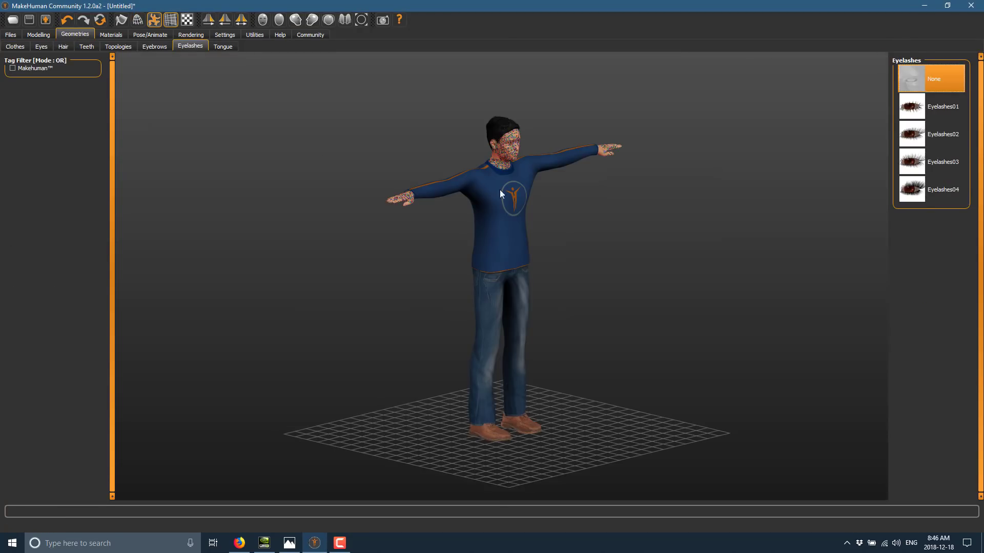
left_click(15, 46)
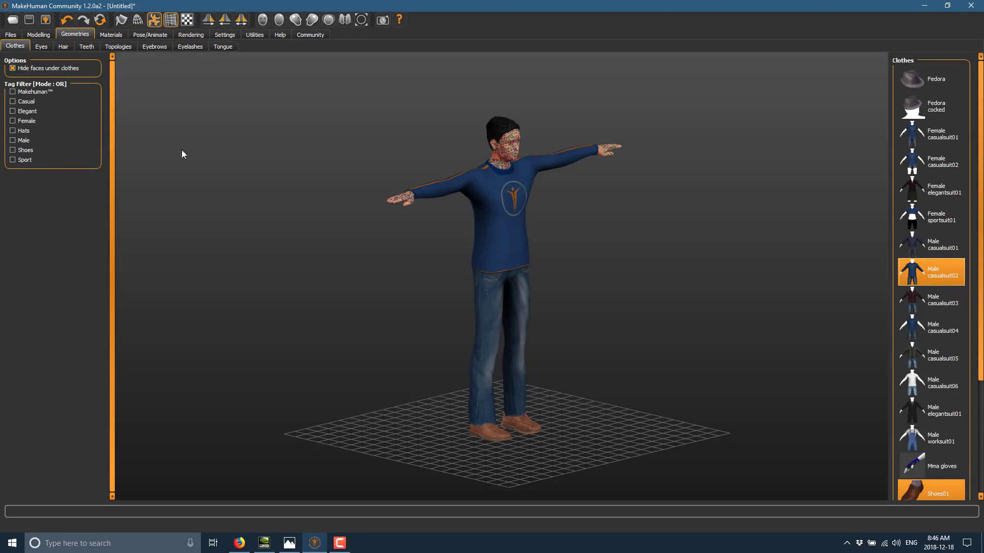
left_click(932, 465)
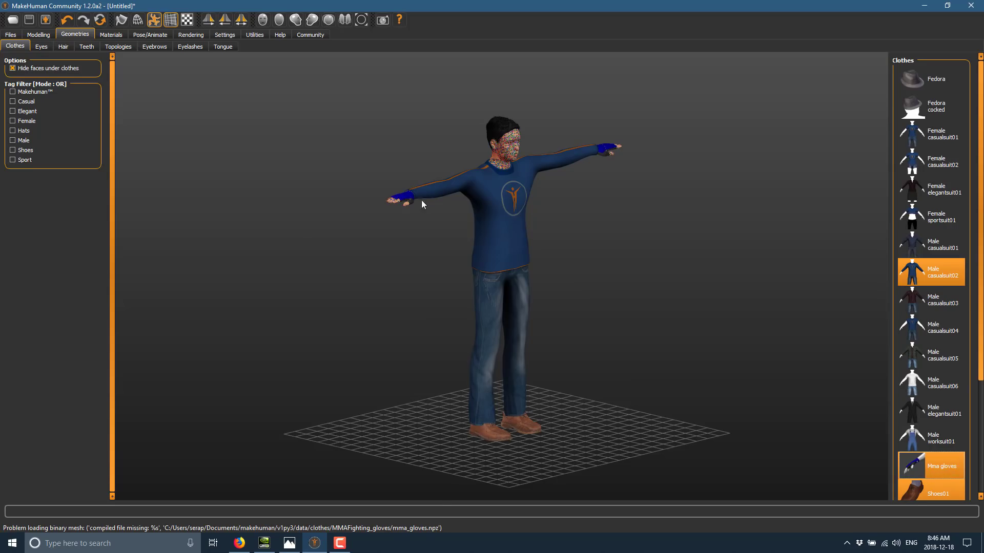
scroll(362, 213, "down", 1)
scroll(369, 213, "up", 5)
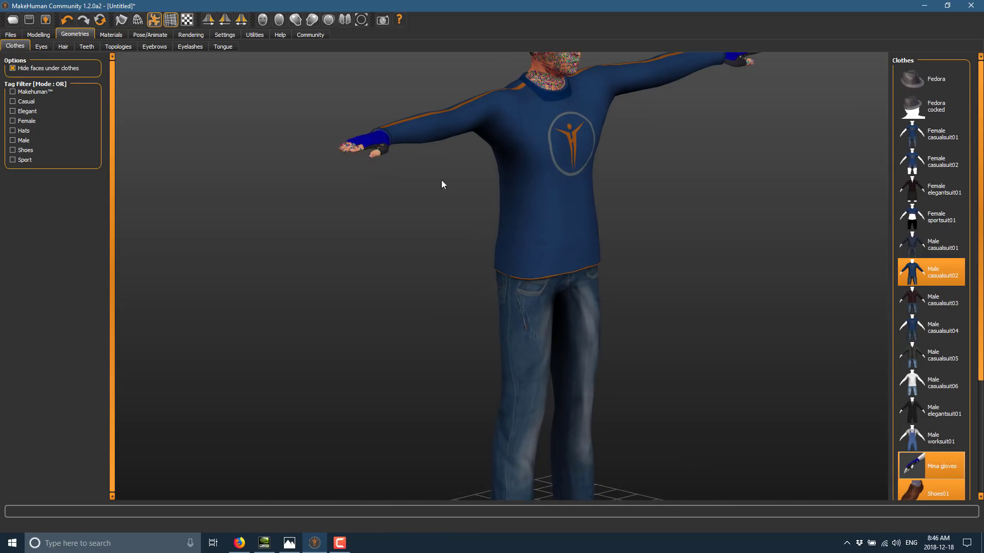
scroll(598, 126, "down", 5)
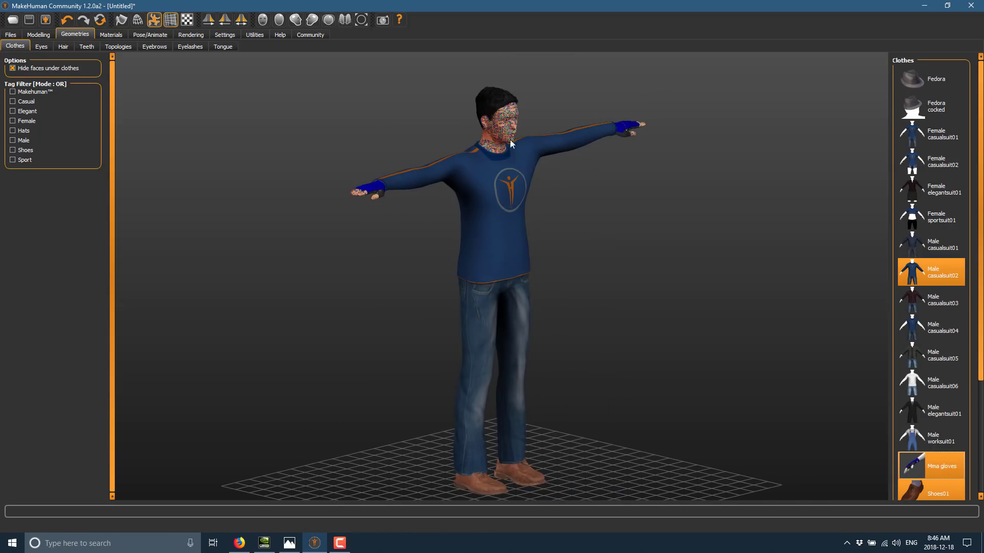
left_click(320, 36)
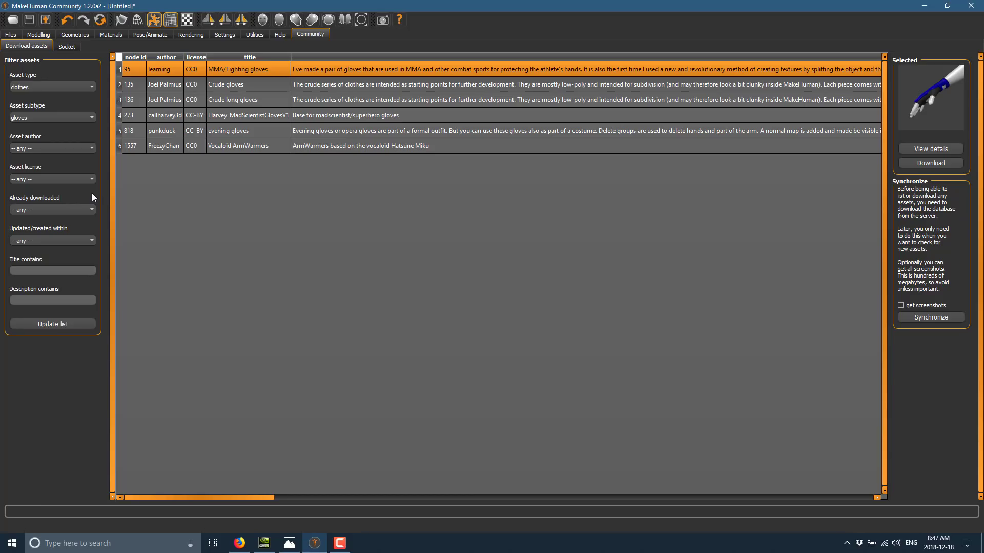
Filter community assets by rig and list them, then reopen the asset type filter
left_click(64, 87)
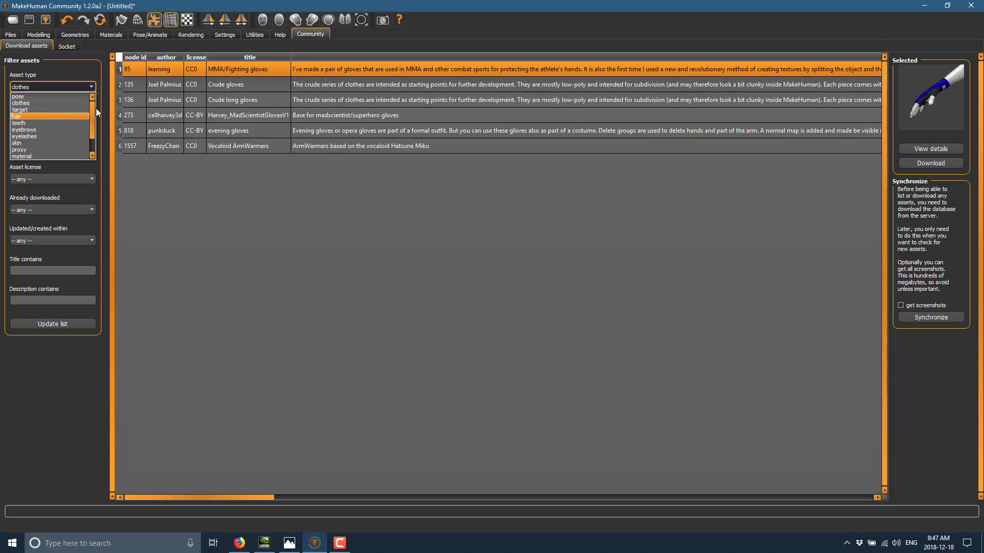
left_click_drag(94, 115, 94, 135)
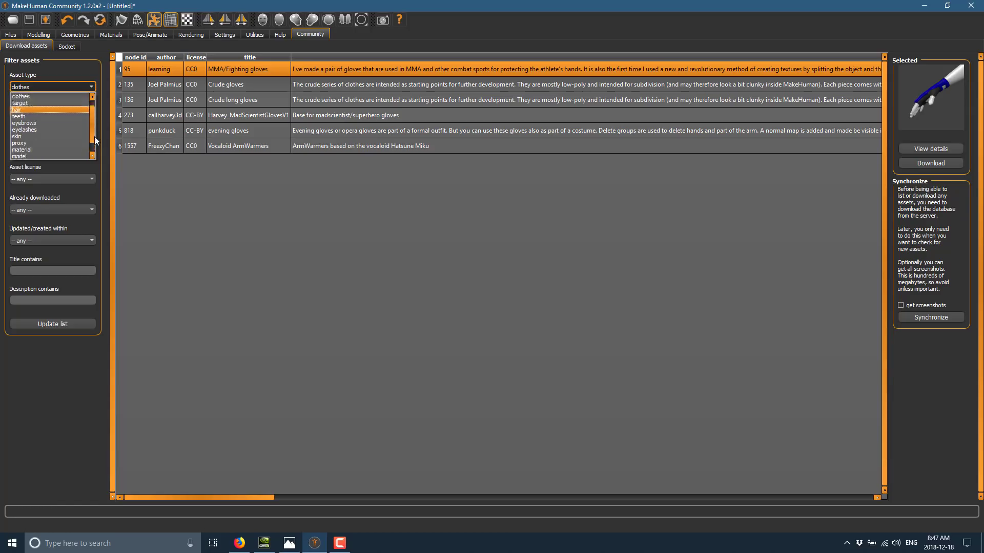
left_click(14, 151)
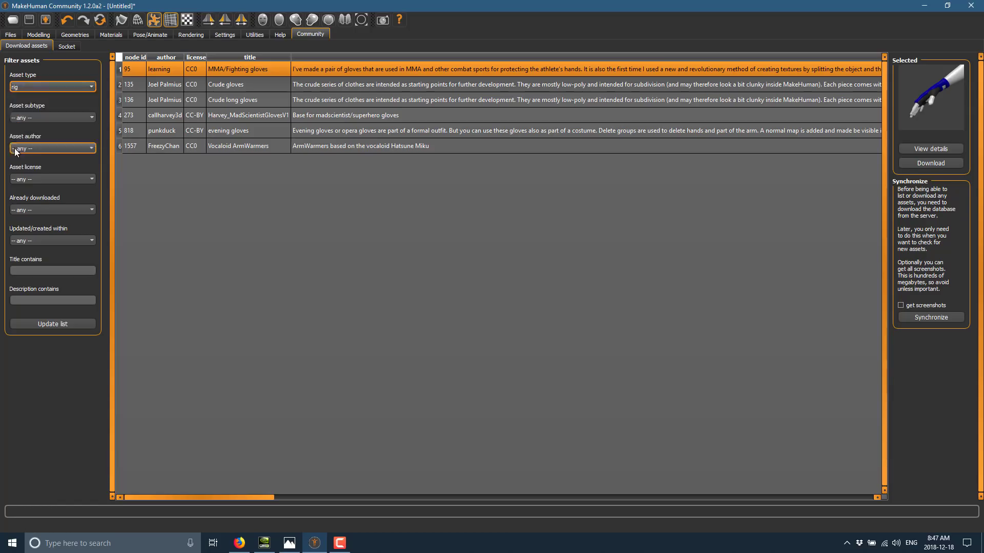
left_click(55, 324)
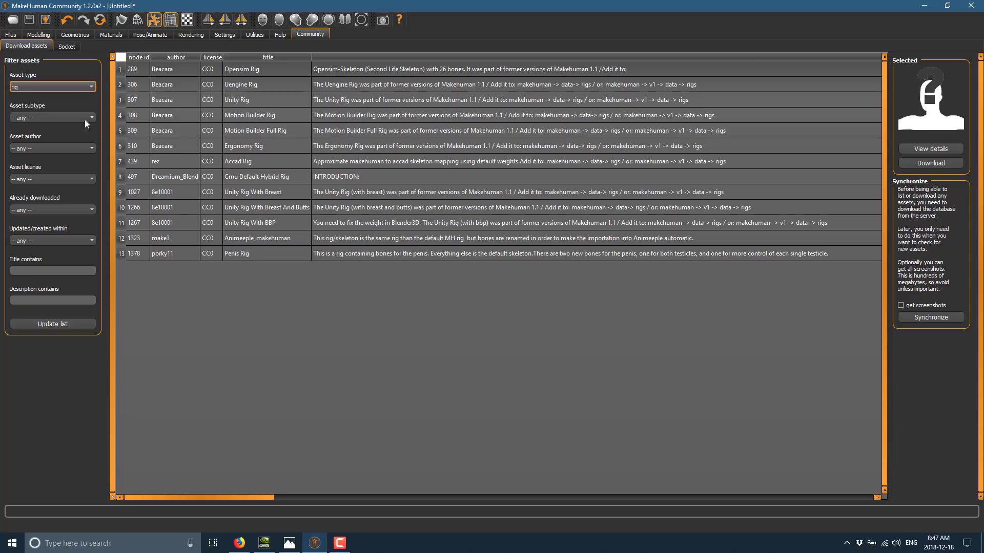
left_click(76, 87)
scroll(72, 117, "up", 2)
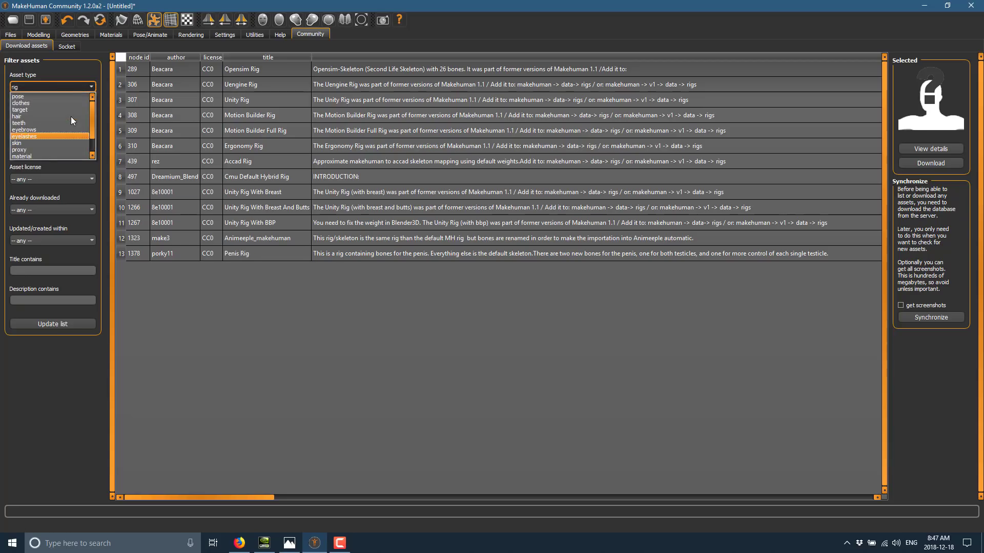
Switch the asset type to pose and list the community pose assets
left_click(33, 97)
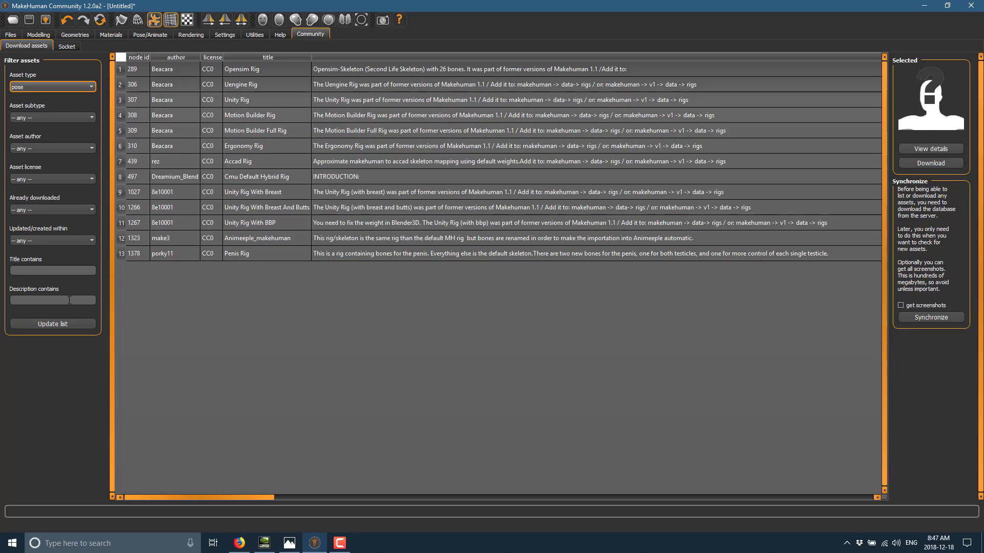
left_click(63, 324)
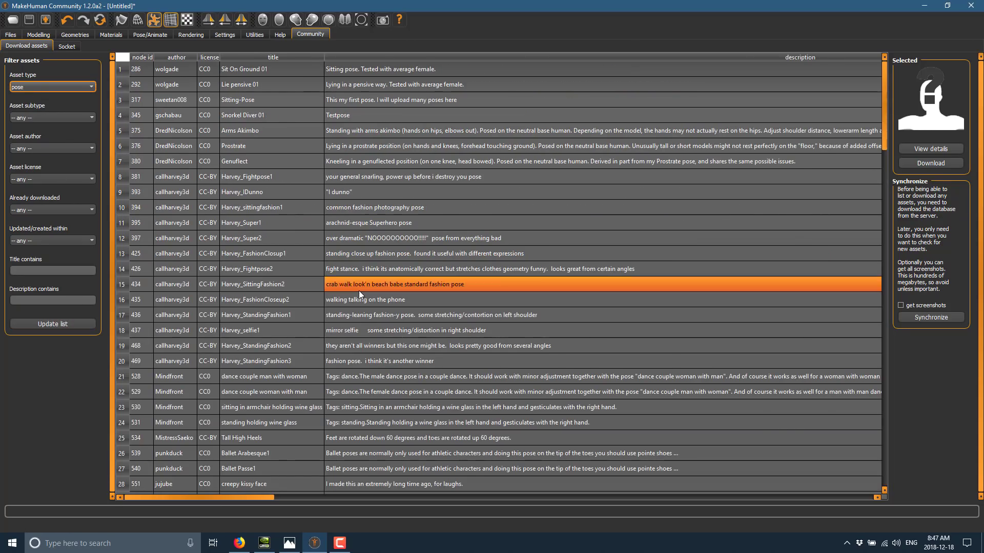
scroll(359, 294, "down", 20)
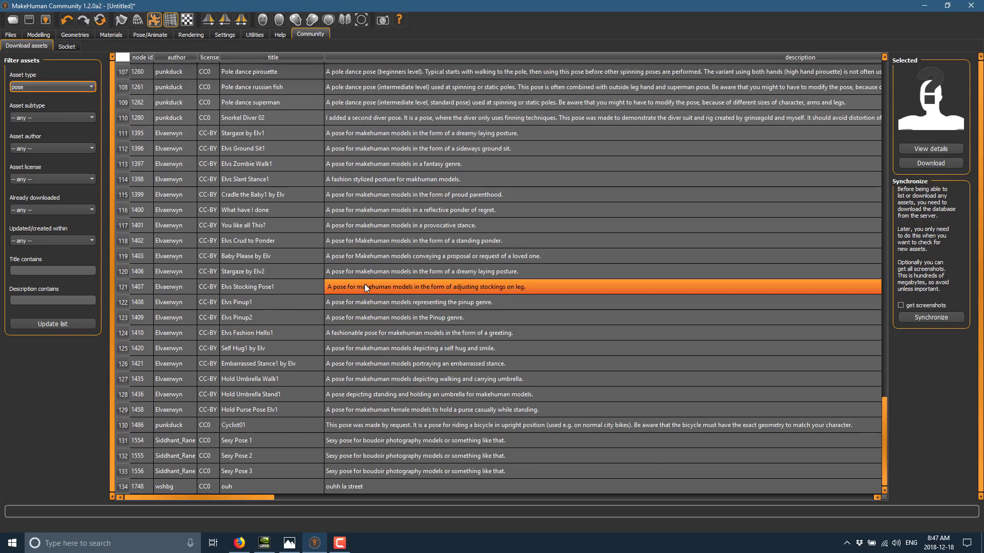
scroll(343, 383, "up", 4)
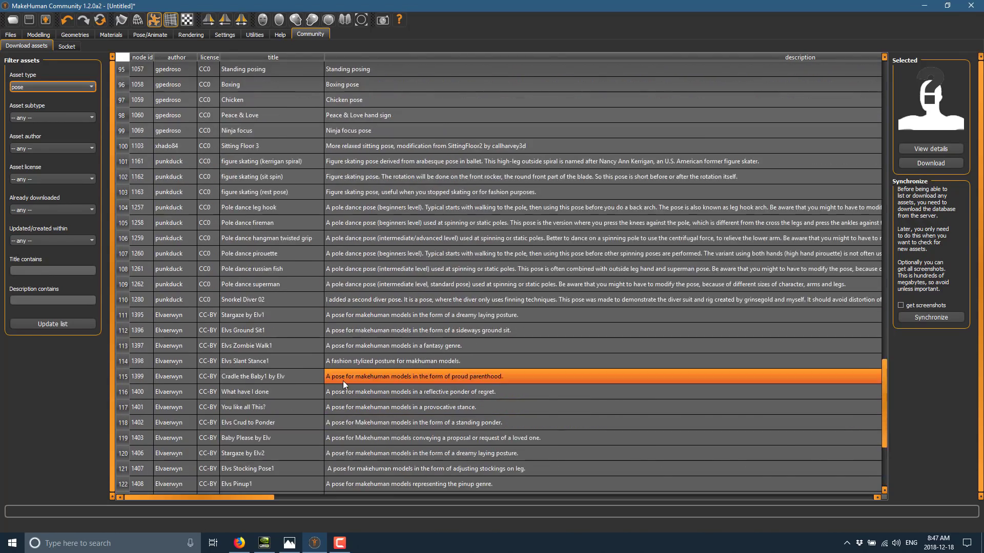
scroll(343, 381, "up", 20)
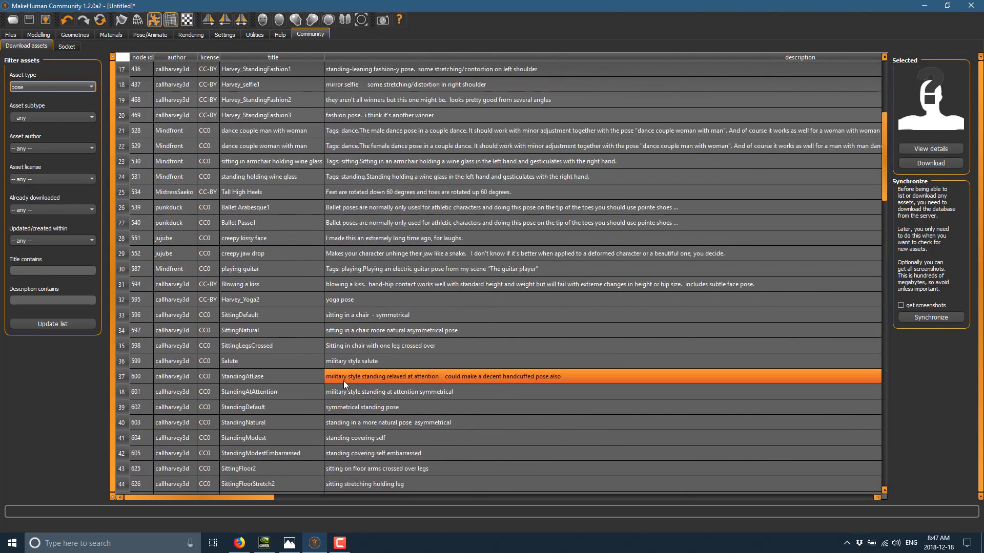
scroll(344, 380, "up", 6)
Preview the Harvey_Super2, Harvey_FashionCloseup2 and dance couple man with woman poses
left_click(261, 238)
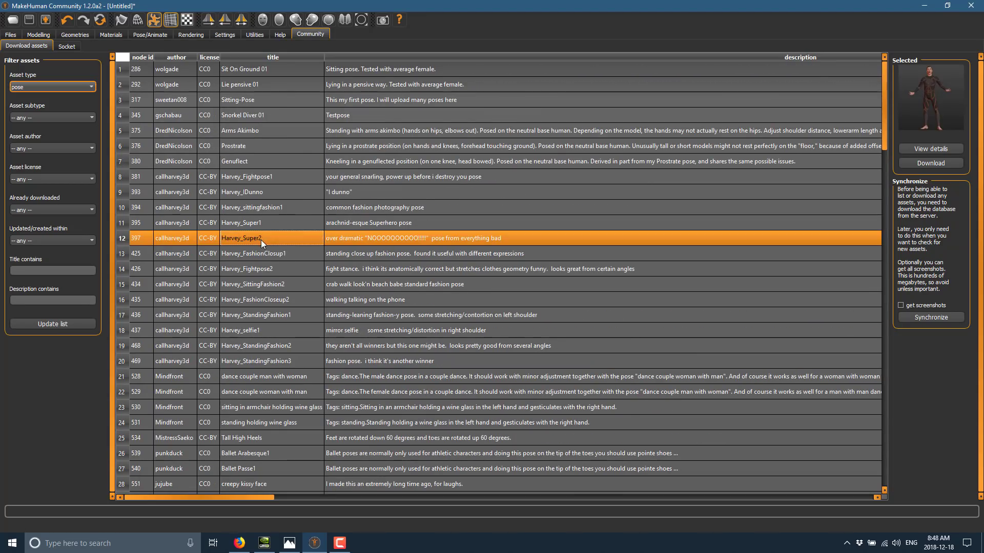
left_click(607, 301)
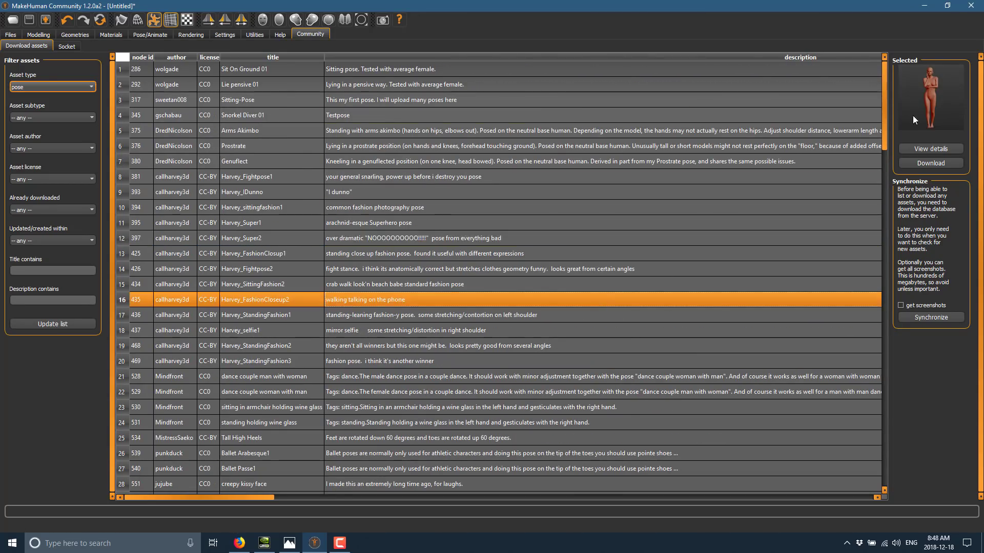
scroll(527, 329, "right", 3)
left_click(321, 376)
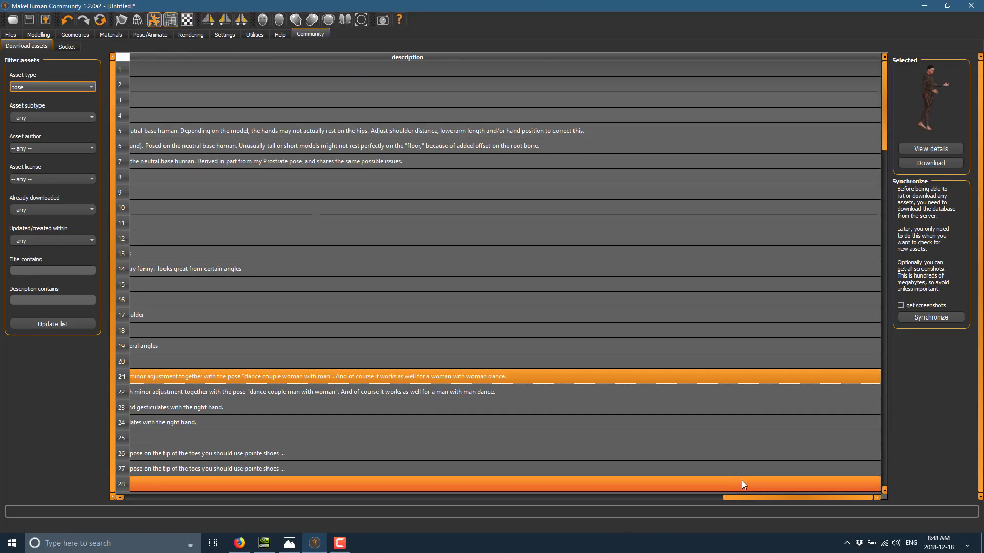
left_click_drag(735, 499, 130, 506)
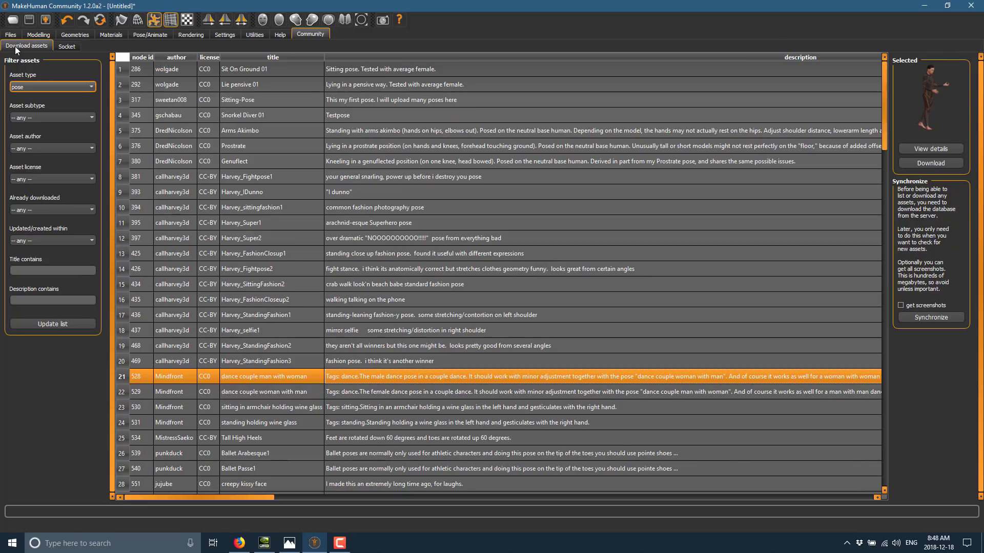
Return to the Modelling tab and orbit to view the gloved T-posed character from above
left_click(31, 36)
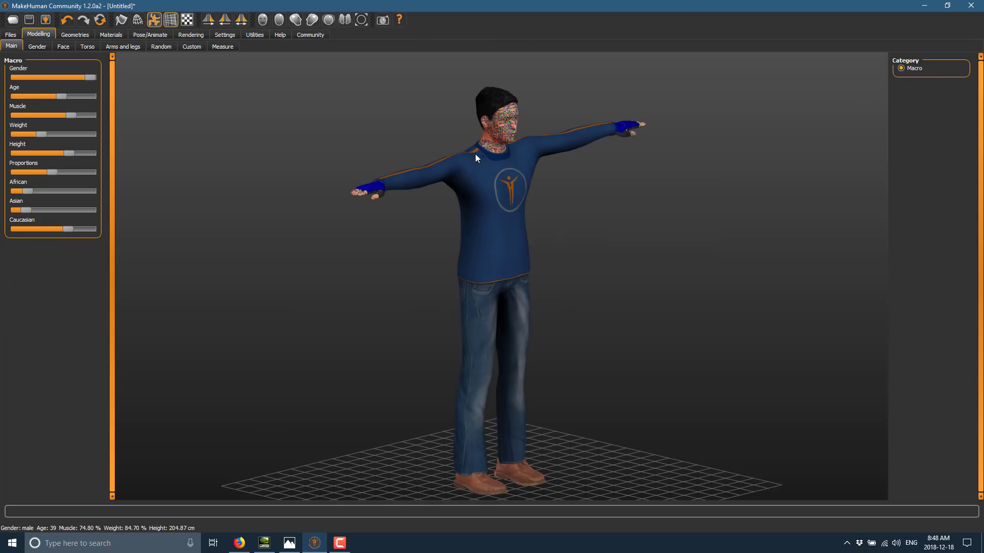
left_click_drag(515, 173, 419, 219)
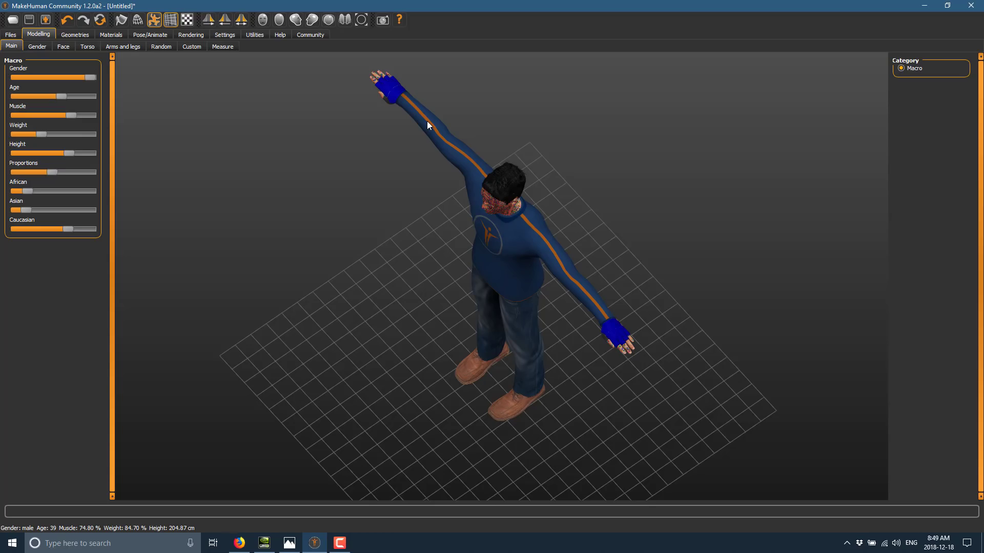
In Firefox, browse the 1.2.0 alpha 2 release notes and ManuelbastioniLAB page, then return home
left_click(239, 543)
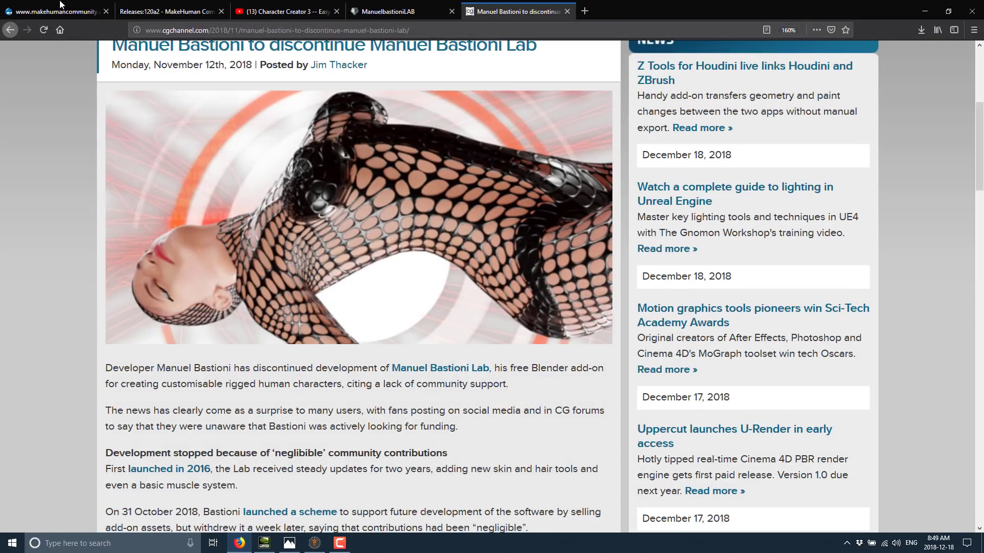
left_click(70, 19)
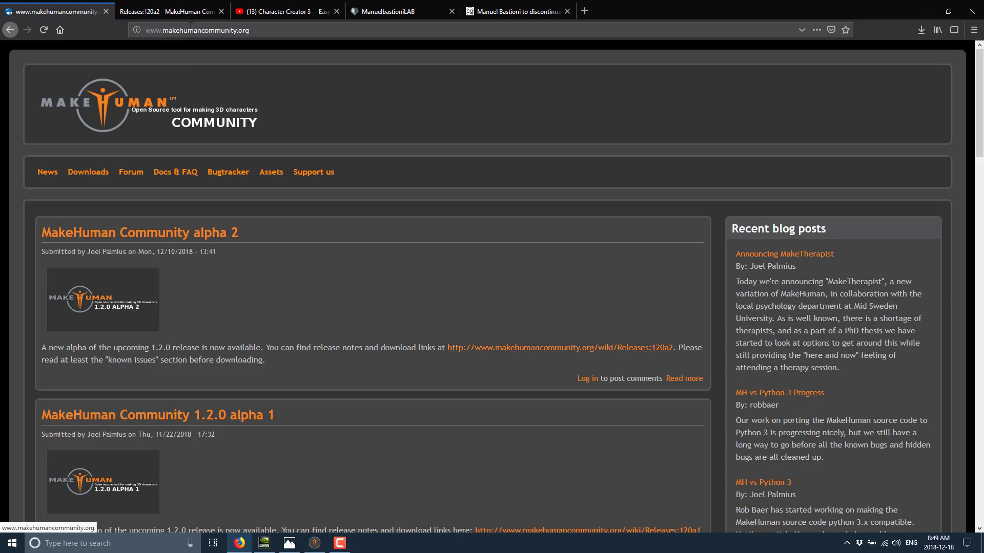
left_click(189, 8)
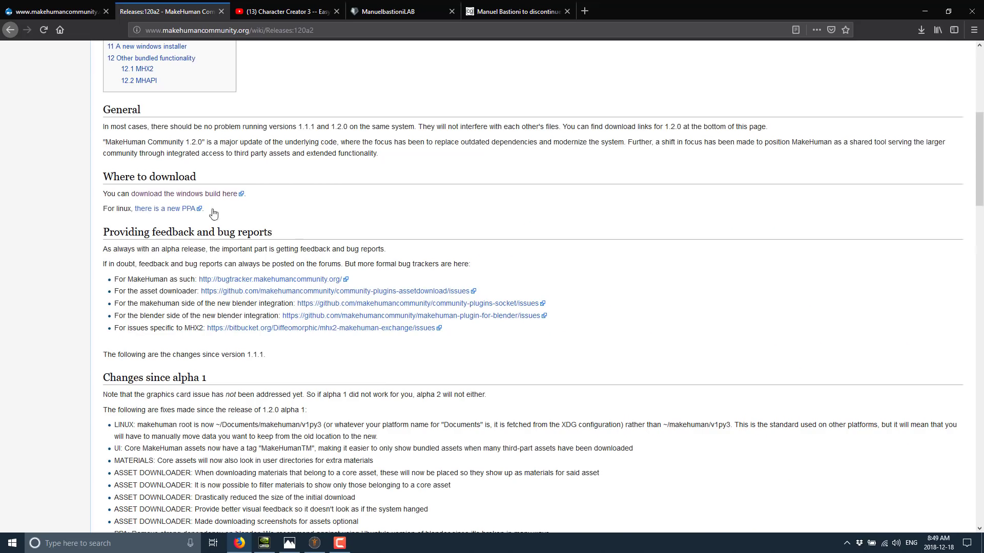
left_click_drag(240, 198, 43, 182)
left_click(298, 210)
left_click(401, 14)
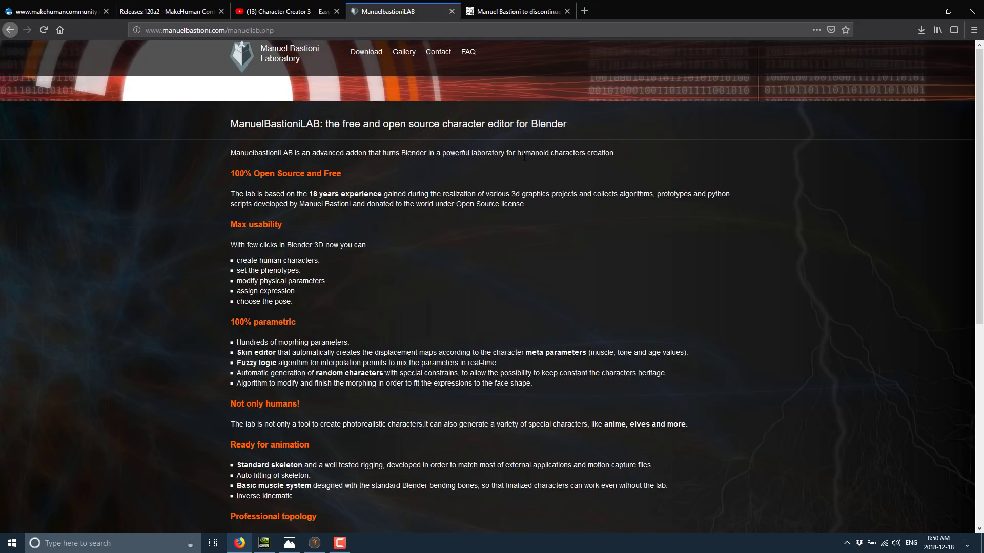
left_click(60, 13)
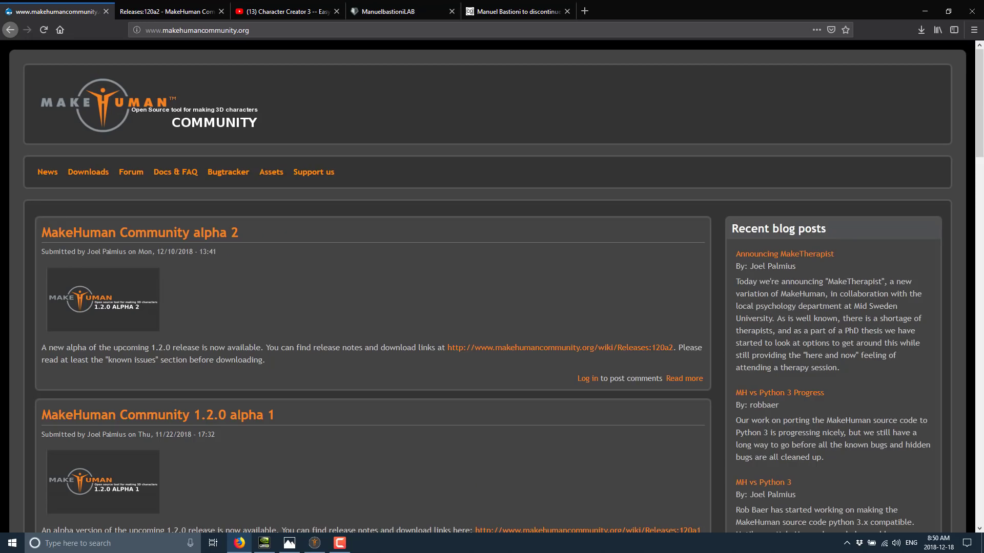